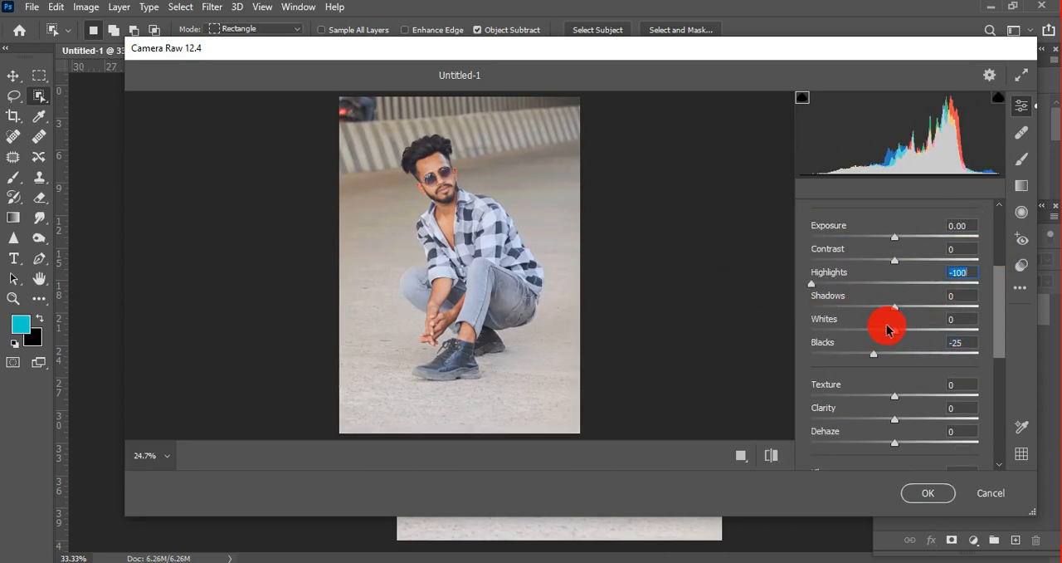
Step: Set Whites to +29, Contrast to +15, Texture to +34 and Clarity to +19, and raise Dehaze slightly on the photo
{"action": "left_click_drag", "start_coordinate": [890, 328], "coordinate": [919, 333]}
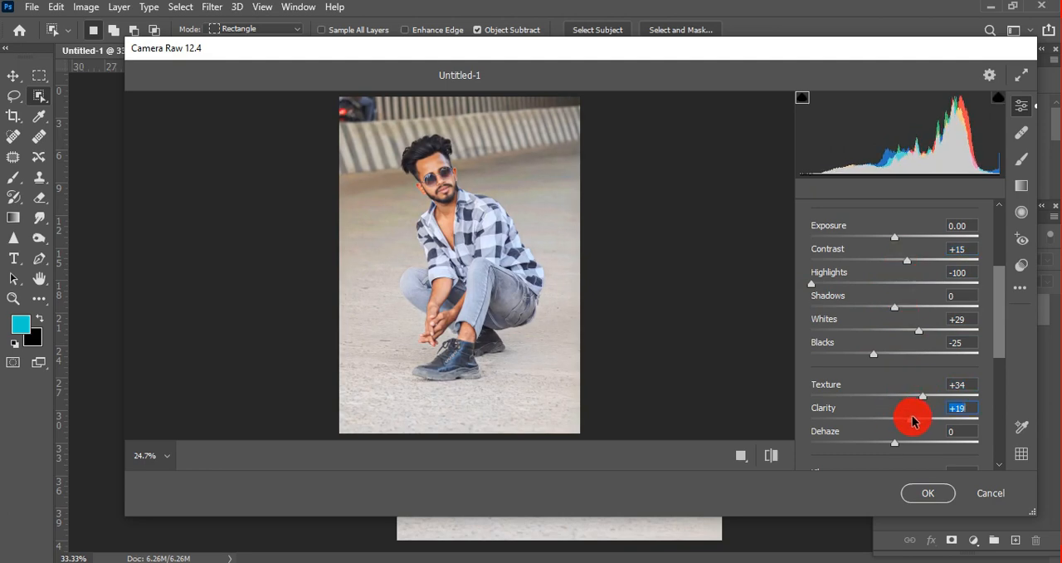
{"action": "scroll", "coordinate": [900, 376], "scroll_direction": "down", "scroll_amount": 3}
{"action": "scroll", "coordinate": [904, 370], "scroll_direction": "down", "scroll_amount": 5}
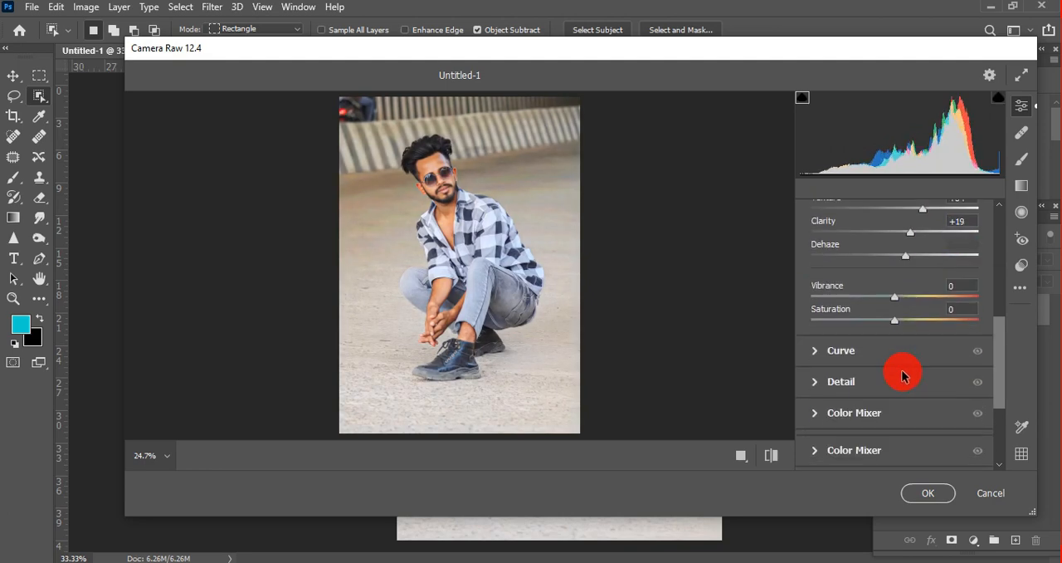
Step: In the HSL mixer, set Oranges luminance to +20 and saturation to Oranges -5, Aquas +16, Blues +15, Purples +21, and apply the filter
{"action": "left_click", "coordinate": [877, 410]}
{"action": "left_click_drag", "start_coordinate": [913, 323], "coordinate": [917, 323]}
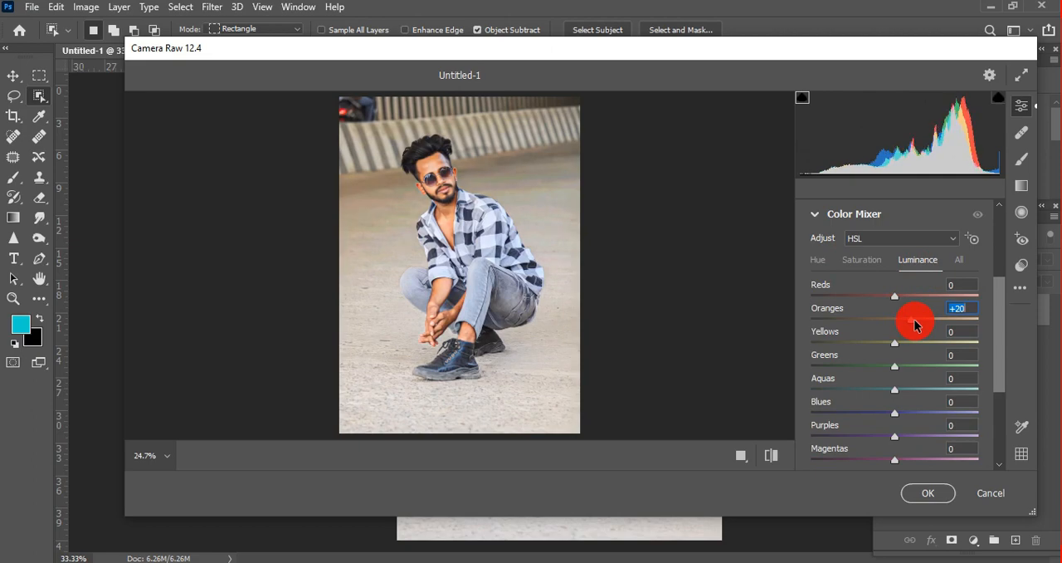
{"action": "left_click", "coordinate": [861, 260]}
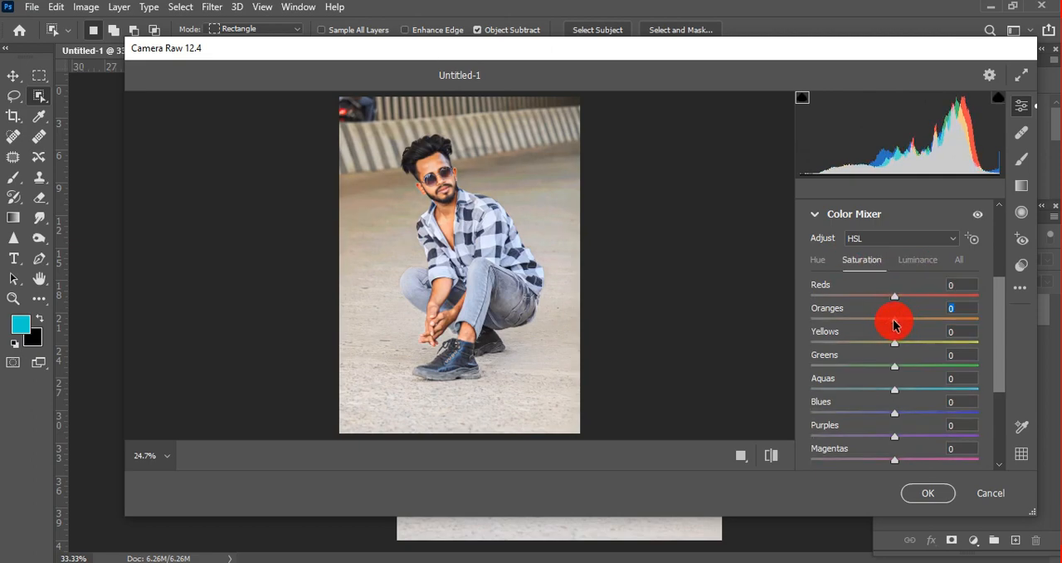
{"action": "left_click", "coordinate": [925, 481]}
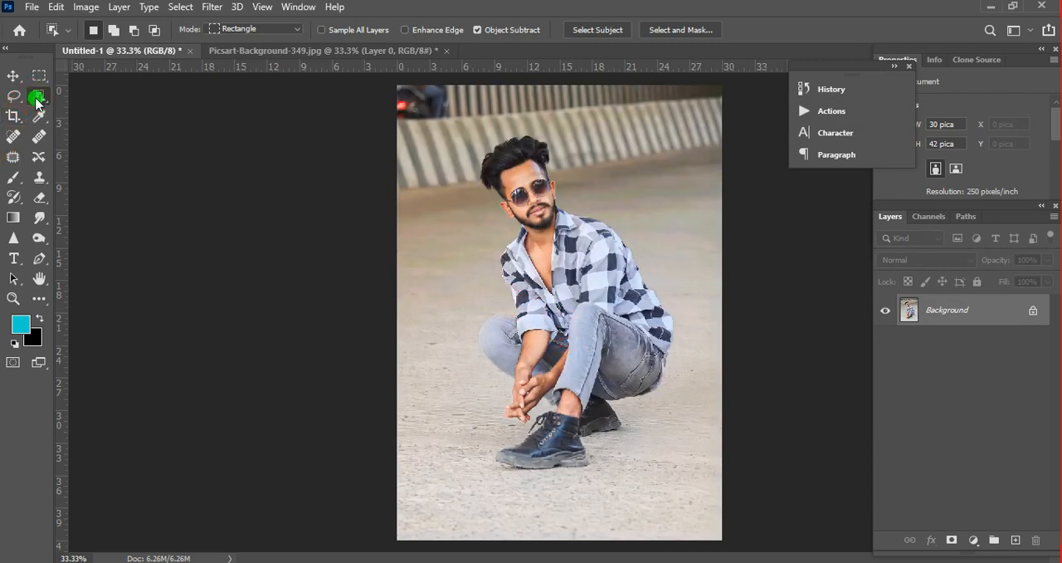
Step: Select the crouching man with the Object Selection tool, framing an area about 20.9 by 31.8 pica
{"action": "right_click", "coordinate": [37, 98]}
{"action": "left_click", "coordinate": [79, 94]}
{"action": "left_click_drag", "start_coordinate": [456, 129], "coordinate": [682, 474]}
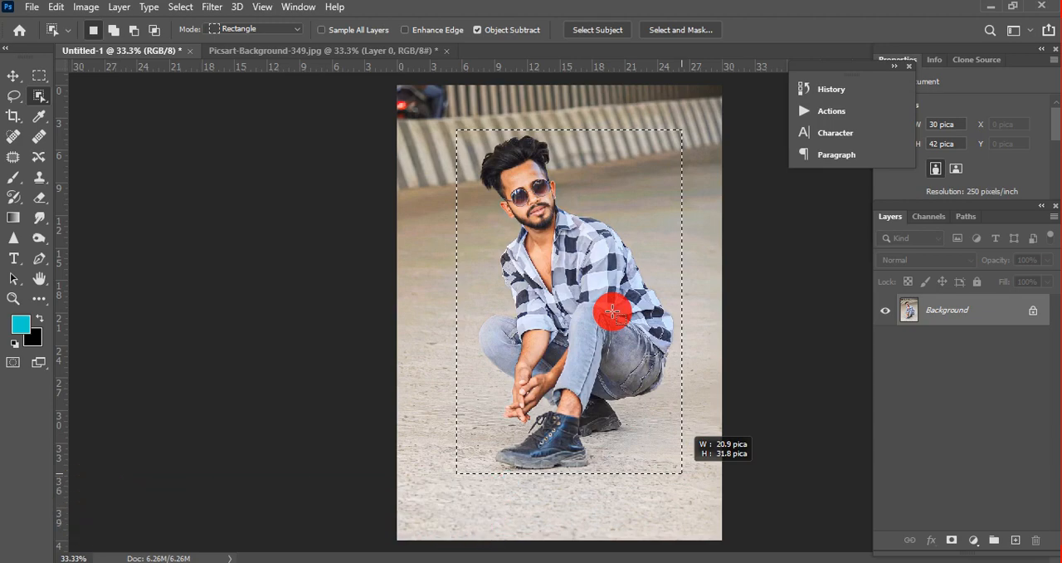
Step: Add the missed toe and heel of the front boot to the selection with the Quick Selection tool
{"action": "scroll", "coordinate": [588, 373], "scroll_direction": "up", "scroll_amount": 3}
{"action": "left_click_drag", "start_coordinate": [588, 365], "coordinate": [586, 242]}
{"action": "scroll", "coordinate": [536, 473], "scroll_direction": "up", "scroll_amount": 1}
{"action": "left_click_drag", "start_coordinate": [535, 473], "coordinate": [548, 183]}
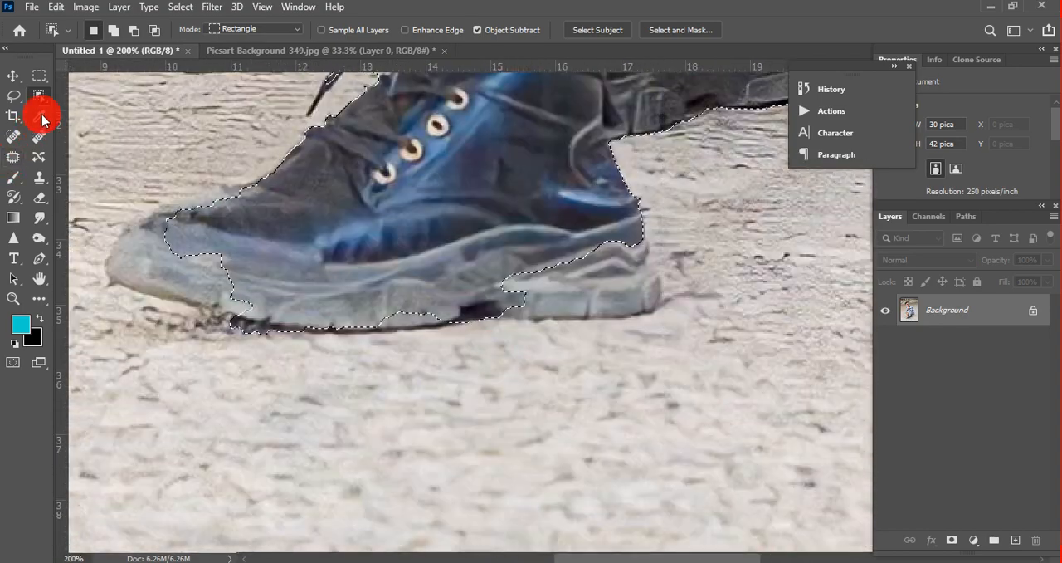
{"action": "right_click", "coordinate": [40, 98]}
{"action": "left_click", "coordinate": [93, 110]}
{"action": "left_click_drag", "start_coordinate": [192, 258], "coordinate": [211, 271]}
{"action": "left_click_drag", "start_coordinate": [557, 277], "coordinate": [604, 265]}
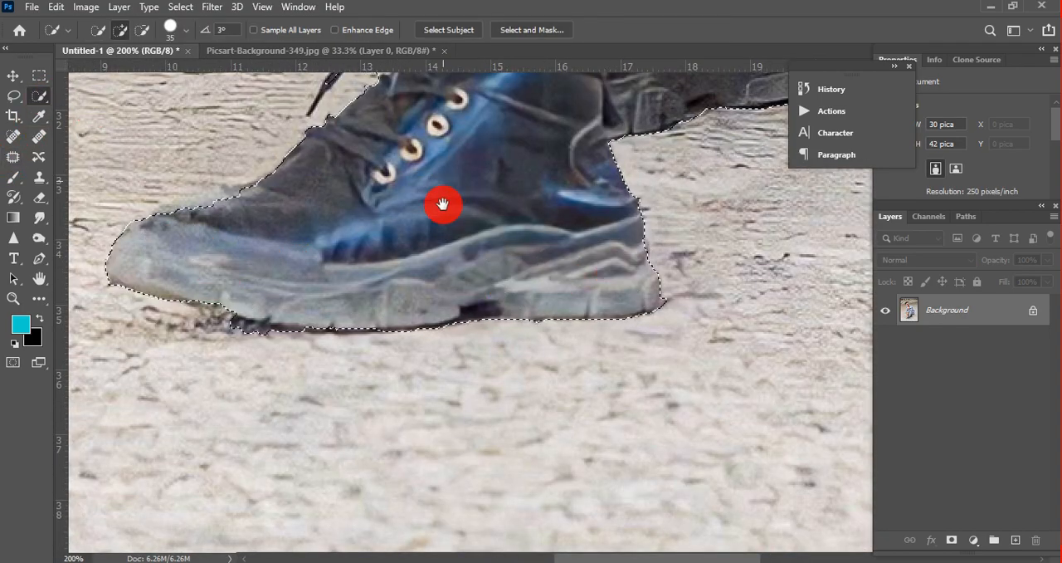
Step: Add the missed edge at the seat of the jeans and the shirt hem to the selection
{"action": "left_click_drag", "start_coordinate": [443, 204], "coordinate": [439, 357]}
{"action": "left_click", "coordinate": [439, 156], "text": "alt"}
{"action": "left_click_drag", "start_coordinate": [410, 158], "coordinate": [294, 252]}
{"action": "left_click_drag", "start_coordinate": [497, 270], "coordinate": [394, 377]}
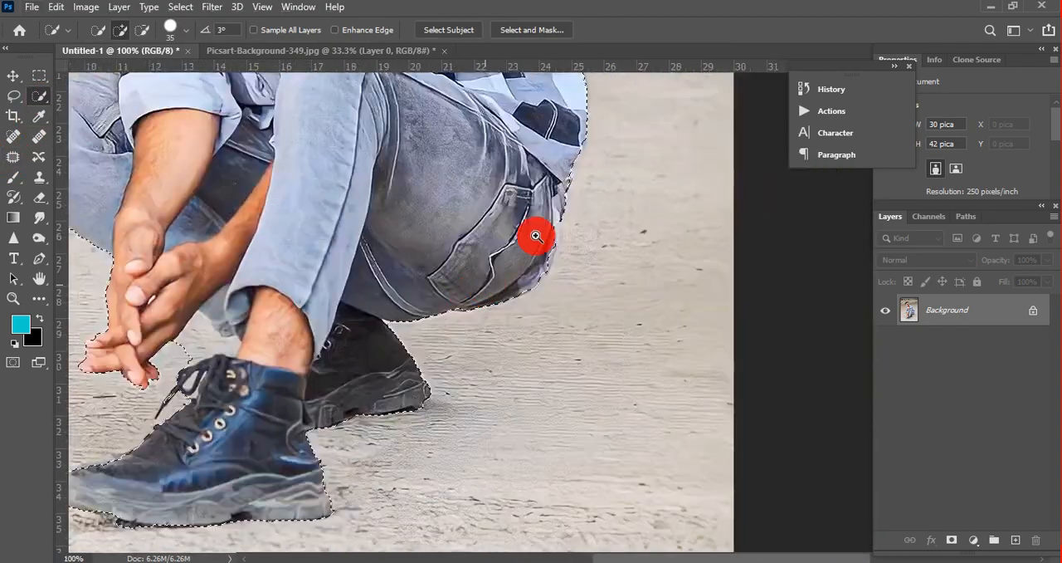
{"action": "left_click", "coordinate": [536, 237], "text": "ctrl"}
{"action": "mouse_move", "coordinate": [549, 209]}
{"action": "left_mouse_down"}
{"action": "mouse_move", "coordinate": [520, 266]}
{"action": "mouse_move", "coordinate": [548, 221]}
{"action": "left_mouse_up"}
{"action": "left_click", "coordinate": [503, 180], "text": "alt"}
{"action": "left_click", "coordinate": [502, 180], "text": "alt"}
Step: Extend the selection to the missed folds along the outer edge of the shirt sleeve
{"action": "left_click_drag", "start_coordinate": [407, 161], "coordinate": [503, 393]}
{"action": "left_click_drag", "start_coordinate": [470, 355], "coordinate": [491, 386]}
{"action": "left_click", "coordinate": [389, 249], "text": "ctrl"}
{"action": "left_click_drag", "start_coordinate": [389, 249], "coordinate": [400, 267]}
{"action": "left_click", "coordinate": [357, 301], "text": "ctrl"}
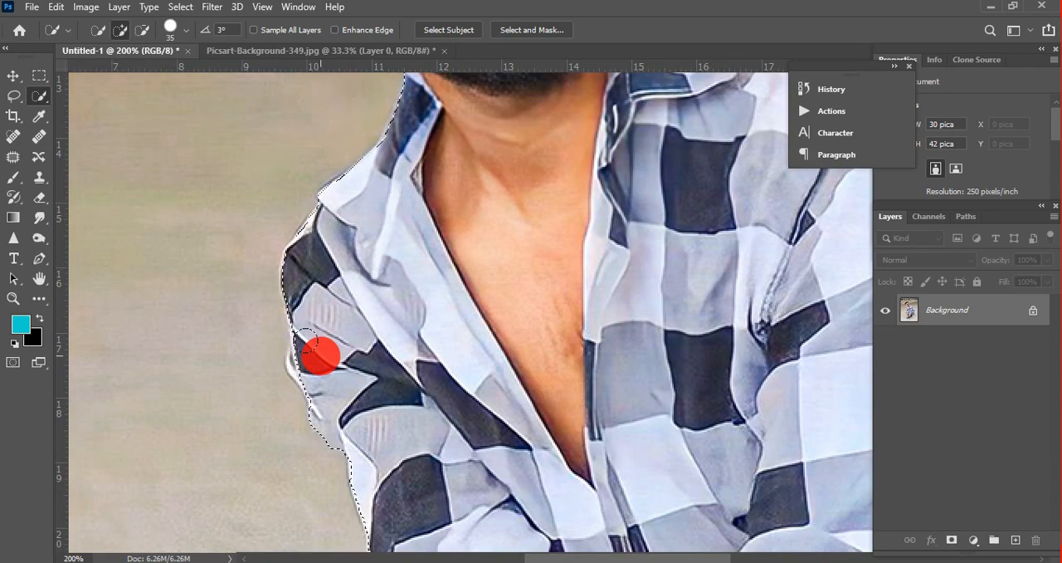
{"action": "mouse_move", "coordinate": [318, 363]}
{"action": "left_mouse_down"}
{"action": "mouse_move", "coordinate": [323, 250]}
{"action": "mouse_move", "coordinate": [335, 366]}
{"action": "mouse_move", "coordinate": [351, 404]}
{"action": "mouse_move", "coordinate": [391, 432]}
{"action": "left_mouse_up"}
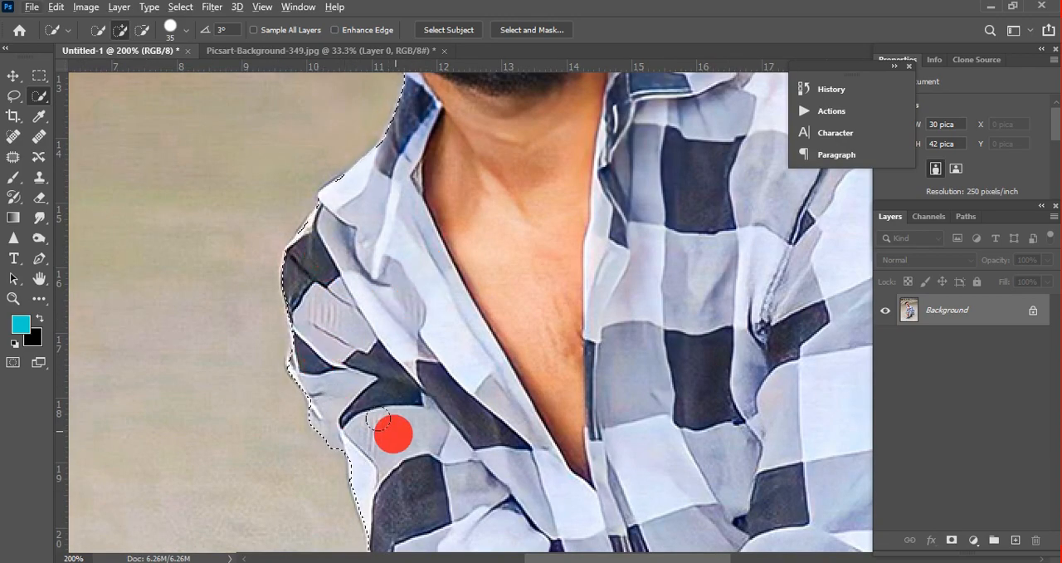
Step: Check the selection around the head, and add a layer mask from it to hide the photo's background
{"action": "left_click", "coordinate": [452, 271], "text": "alt"}
{"action": "left_click_drag", "start_coordinate": [477, 149], "coordinate": [475, 322]}
{"action": "left_click", "coordinate": [452, 198], "text": "ctrl"}
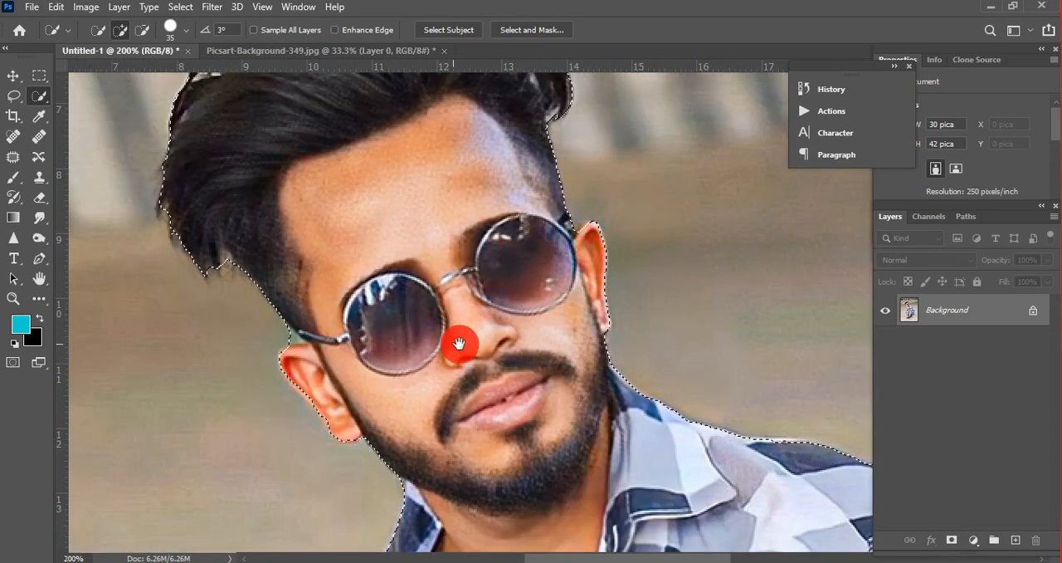
{"action": "left_click", "coordinate": [441, 271], "text": "alt"}
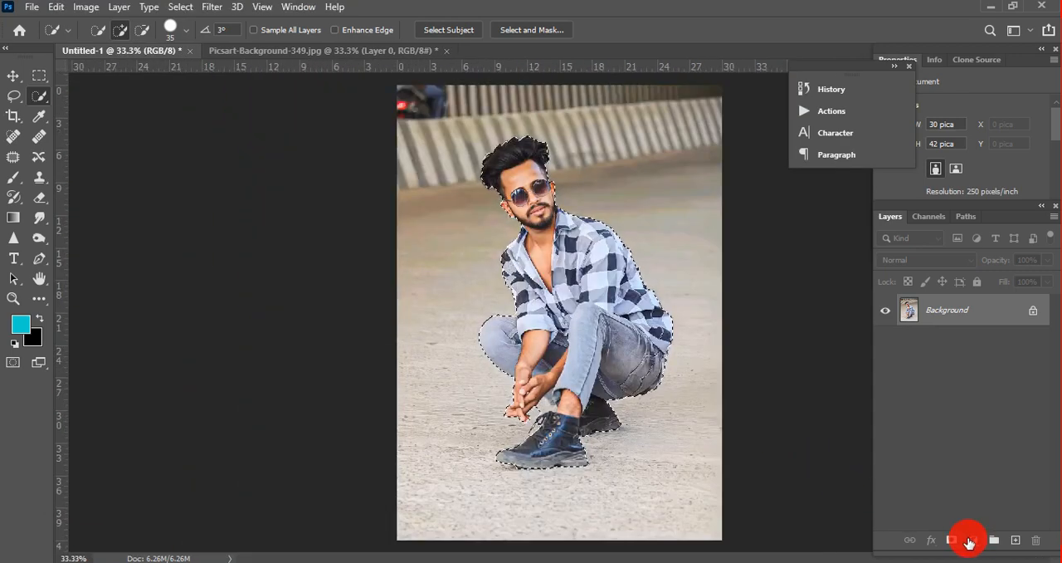
{"action": "left_click", "coordinate": [951, 540]}
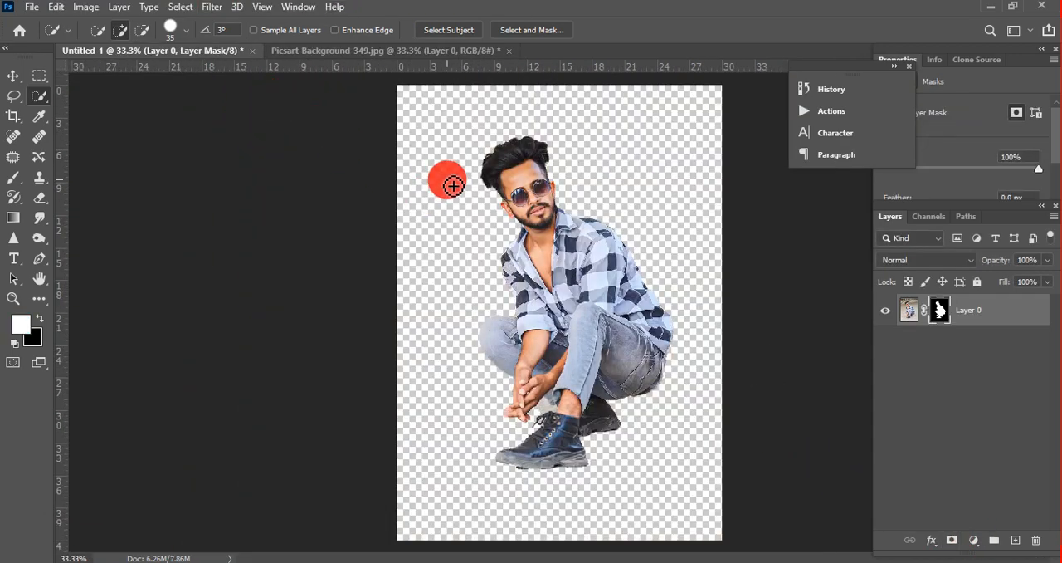
Step: Scale the masked man's layer down proportionally to about 26.4 by 36.9 pica with Free Transform
{"action": "key", "text": "ctrl+t"}
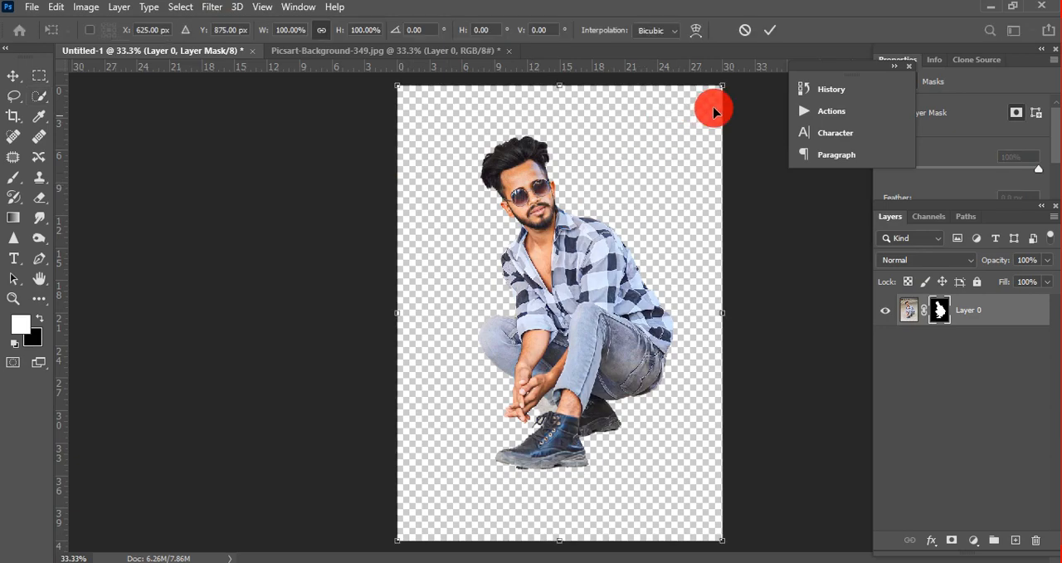
{"action": "left_click_drag", "start_coordinate": [719, 88], "coordinate": [676, 158]}
{"action": "key", "text": "Return"}
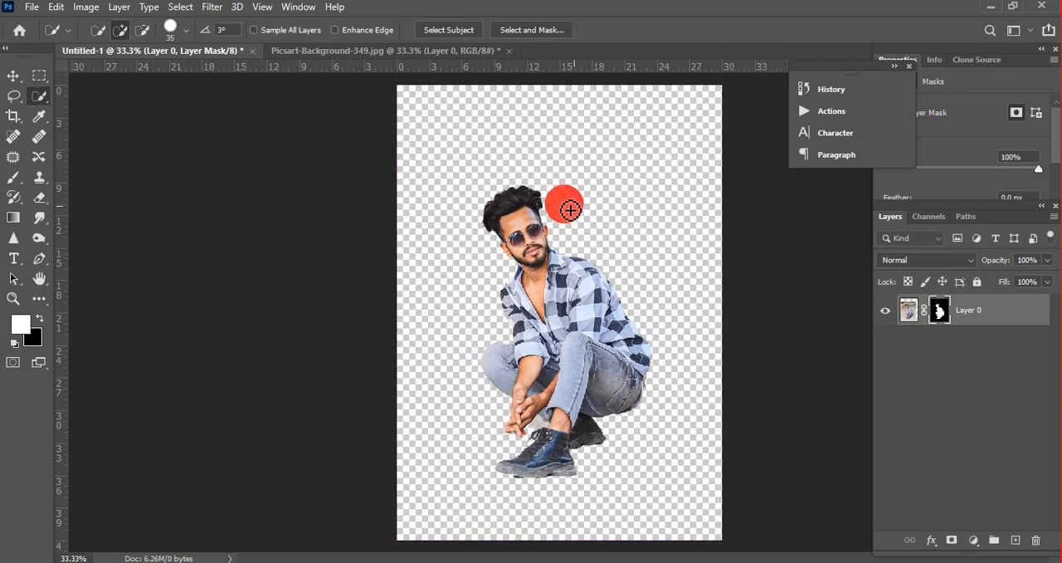
Step: Open Select and Mask for Layer 0's mask, with the man's hair in close view
{"action": "left_click", "coordinate": [542, 200], "text": "ctrl"}
{"action": "right_click", "coordinate": [474, 190]}
{"action": "left_click", "coordinate": [498, 213]}
{"action": "left_click", "coordinate": [415, 239], "text": "ctrl"}
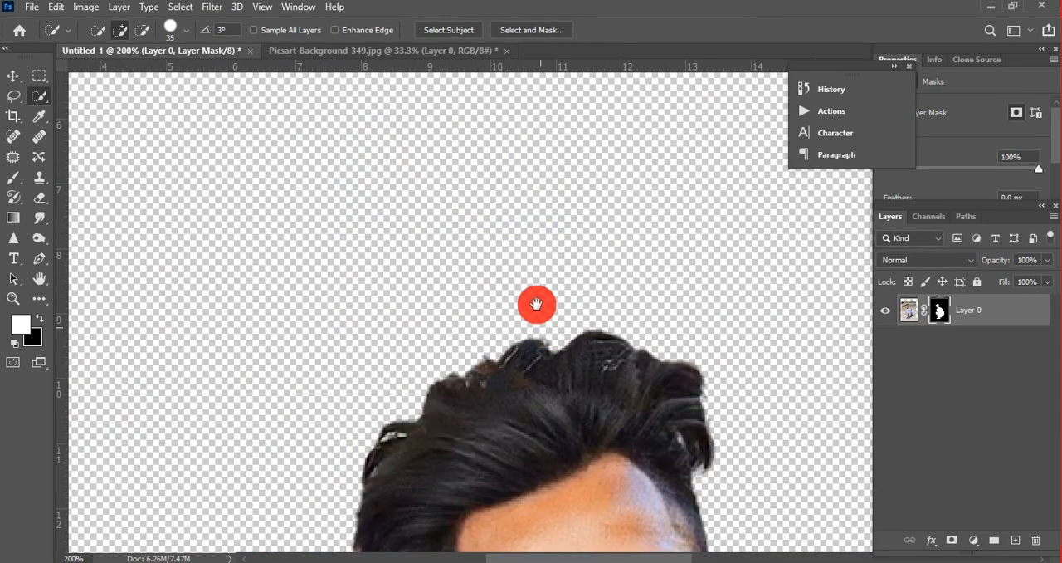
{"action": "left_click_drag", "start_coordinate": [536, 304], "coordinate": [520, 205]}
{"action": "right_click", "coordinate": [936, 311]}
{"action": "left_click", "coordinate": [944, 417]}
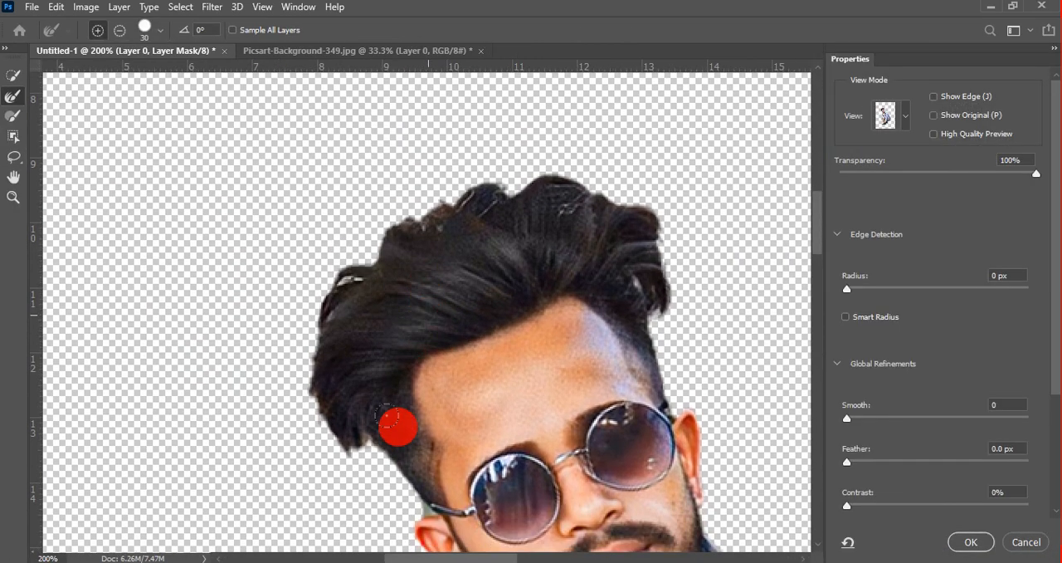
Step: Refine the hair outline with a size 15 Refine Edge brush, set Contrast to 7%, and apply the refinement
{"action": "left_click_drag", "start_coordinate": [397, 423], "coordinate": [400, 473]}
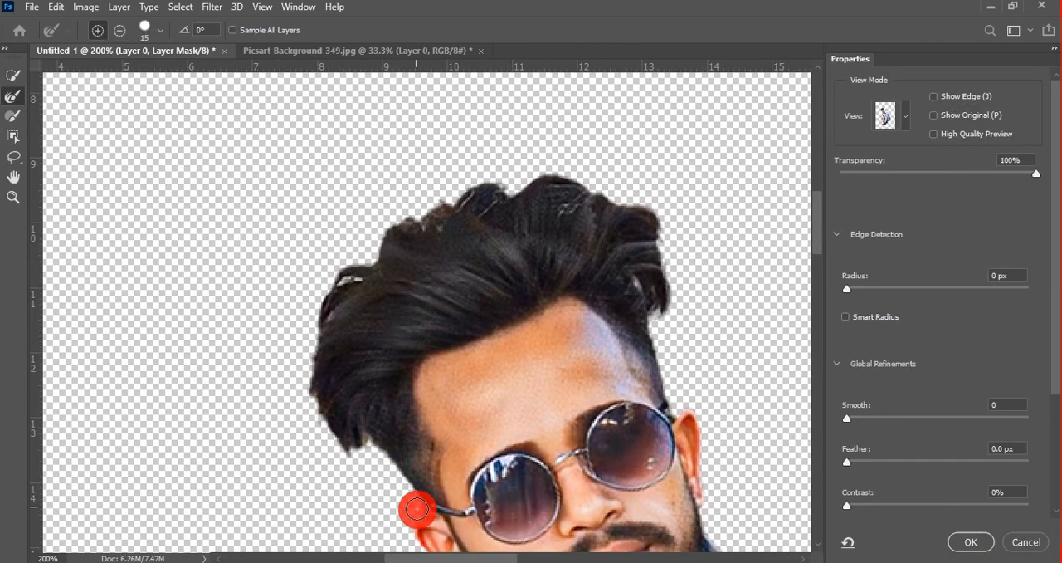
{"action": "mouse_move", "coordinate": [416, 509]}
{"action": "left_mouse_down"}
{"action": "mouse_move", "coordinate": [370, 450]}
{"action": "mouse_move", "coordinate": [332, 443]}
{"action": "mouse_move", "coordinate": [306, 395]}
{"action": "mouse_move", "coordinate": [324, 295]}
{"action": "mouse_move", "coordinate": [404, 215]}
{"action": "left_mouse_up"}
{"action": "mouse_move", "coordinate": [466, 188]}
{"action": "left_mouse_down"}
{"action": "mouse_move", "coordinate": [548, 180]}
{"action": "mouse_move", "coordinate": [636, 207]}
{"action": "mouse_move", "coordinate": [668, 263]}
{"action": "mouse_move", "coordinate": [668, 307]}
{"action": "mouse_move", "coordinate": [646, 287]}
{"action": "mouse_move", "coordinate": [702, 423]}
{"action": "left_mouse_up"}
{"action": "left_click", "coordinate": [861, 508]}
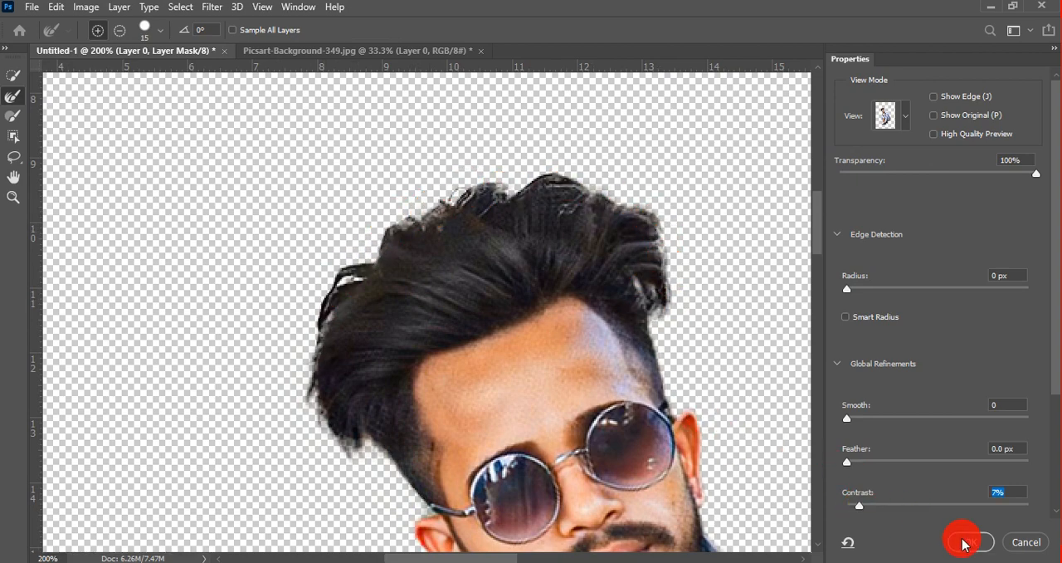
{"action": "key", "text": "Return"}
{"action": "scroll", "coordinate": [556, 315], "scroll_direction": "down", "scroll_amount": 5}
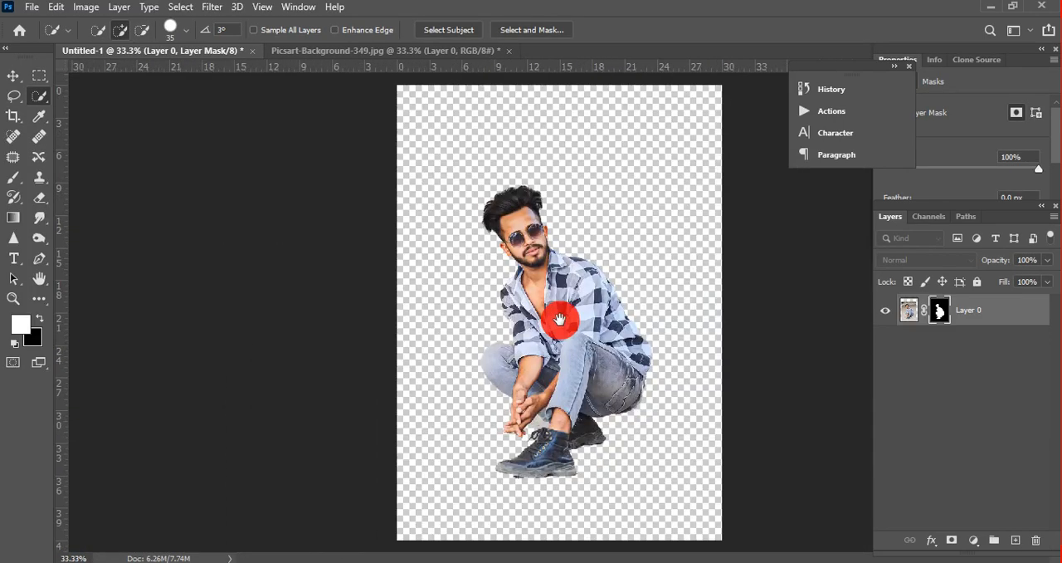
Step: Copy the neon circle image from Picsart-Background-349.jpg into Untitled-1 and place its layer below the man
{"action": "left_click", "coordinate": [325, 52]}
{"action": "left_click", "coordinate": [14, 77]}
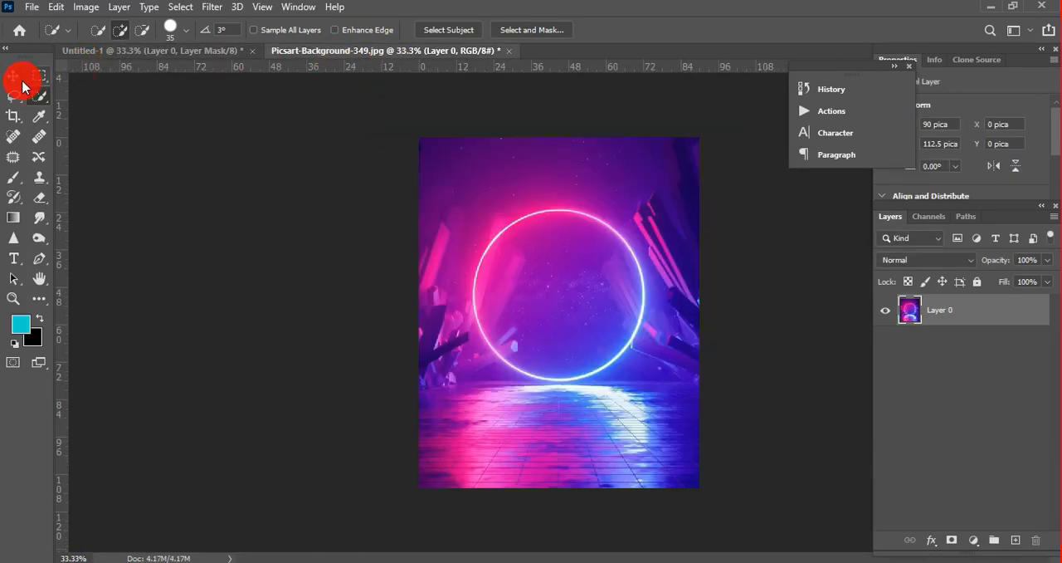
{"action": "mouse_move", "coordinate": [537, 274]}
{"action": "left_mouse_down"}
{"action": "mouse_move", "coordinate": [539, 287]}
{"action": "mouse_move", "coordinate": [237, 95]}
{"action": "mouse_move", "coordinate": [204, 50]}
{"action": "mouse_move", "coordinate": [551, 289]}
{"action": "left_mouse_up"}
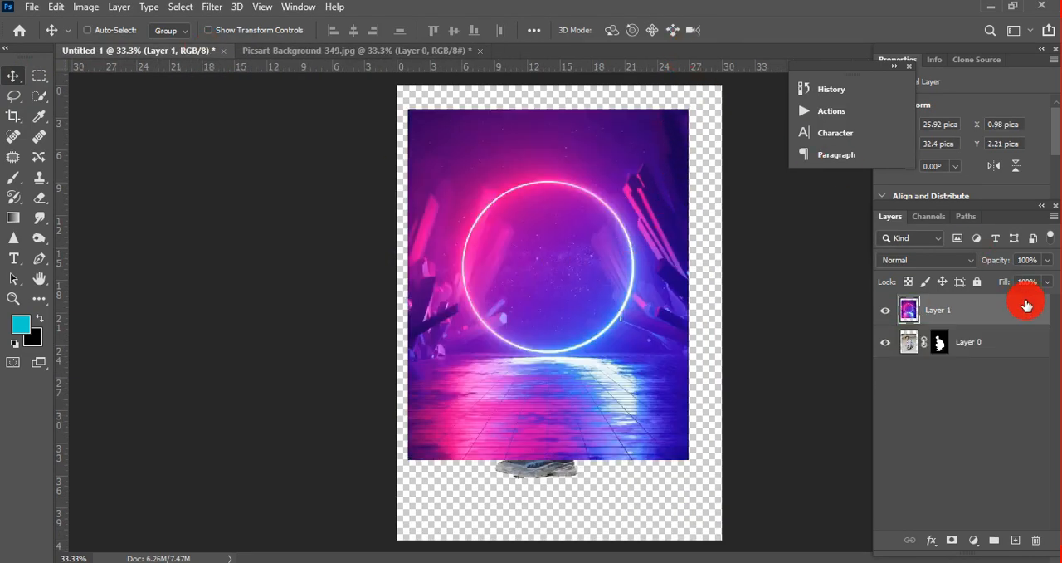
{"action": "left_click_drag", "start_coordinate": [1026, 305], "coordinate": [1005, 358]}
Step: Scale the neon background to about 130.39% and centre it so that it covers the whole canvas
{"action": "key", "text": "ctrl+minus"}
{"action": "key", "text": "ctrl+t"}
{"action": "left_click_drag", "start_coordinate": [532, 296], "coordinate": [532, 341]}
{"action": "left_click_drag", "start_coordinate": [650, 223], "coordinate": [702, 128]}
{"action": "left_click_drag", "start_coordinate": [643, 195], "coordinate": [639, 202]}
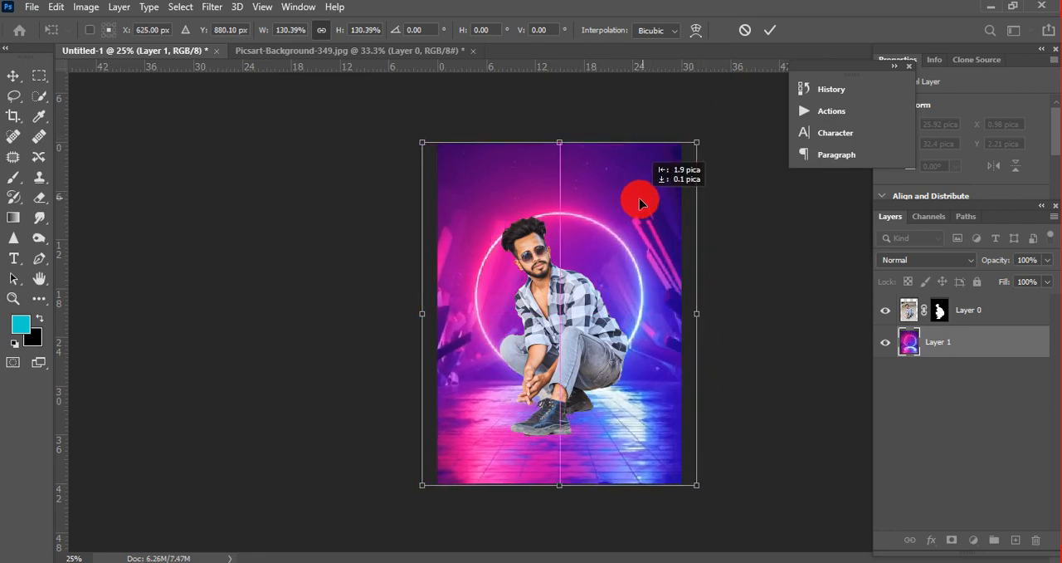
{"action": "left_click", "coordinate": [771, 33]}
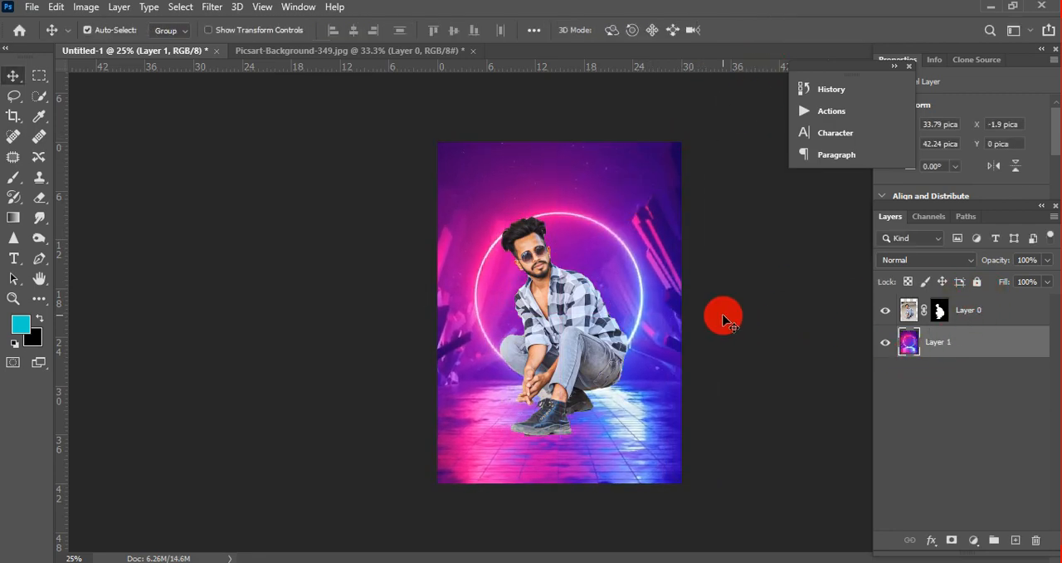
{"action": "key", "text": "ctrl+t"}
{"action": "left_click", "coordinate": [768, 33]}
Step: Scale the man's layer to about 85.13% and position him in front of the neon circle's lower half
{"action": "left_click", "coordinate": [913, 311]}
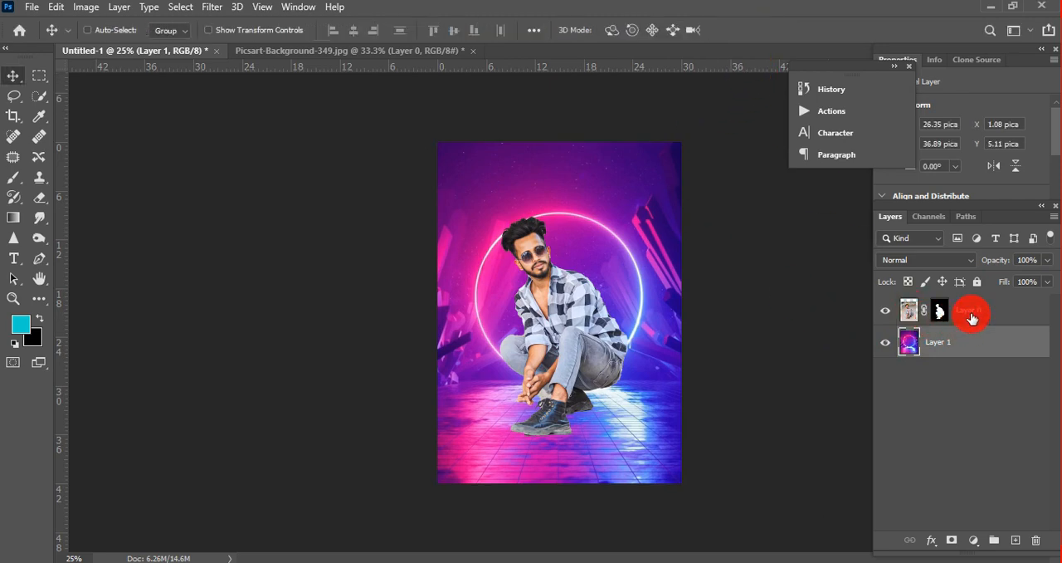
{"action": "key", "text": "ctrl+t"}
{"action": "left_click_drag", "start_coordinate": [659, 183], "coordinate": [627, 233]}
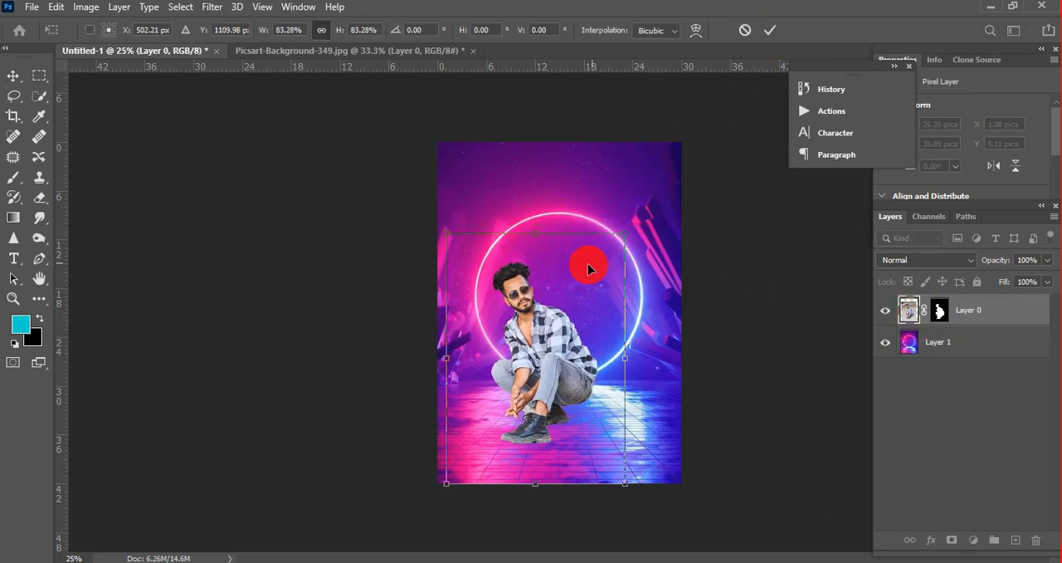
{"action": "left_click_drag", "start_coordinate": [577, 271], "coordinate": [598, 270]}
{"action": "left_click_drag", "start_coordinate": [648, 484], "coordinate": [652, 489]}
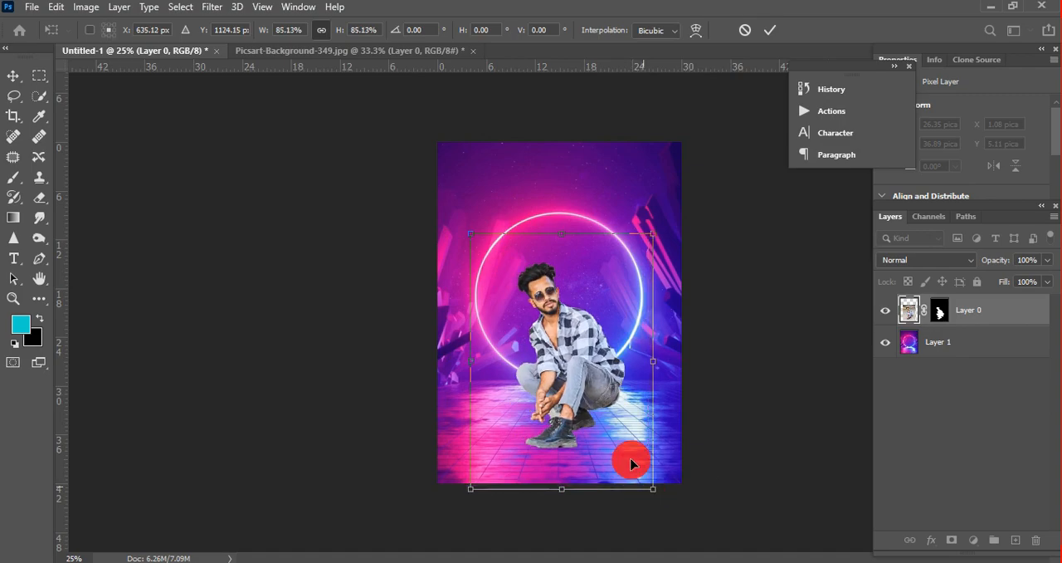
{"action": "left_click_drag", "start_coordinate": [615, 447], "coordinate": [610, 440]}
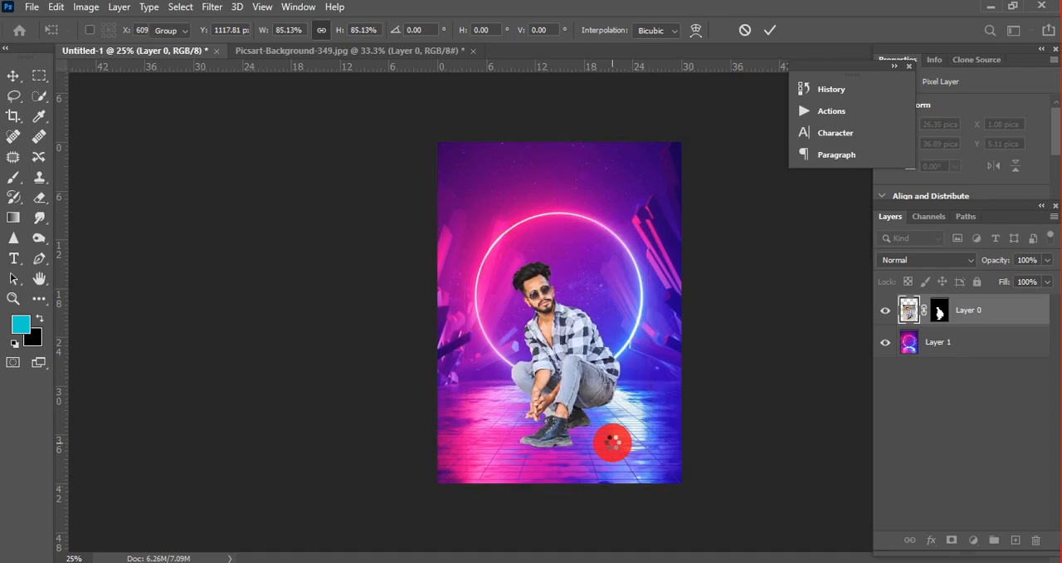
{"action": "key", "text": "Return"}
Step: Apply Layer 0's mask permanently, with the man's hands and boot laces in close view
{"action": "left_click", "coordinate": [559, 354], "text": "ctrl"}
{"action": "left_click", "coordinate": [562, 314], "text": "alt"}
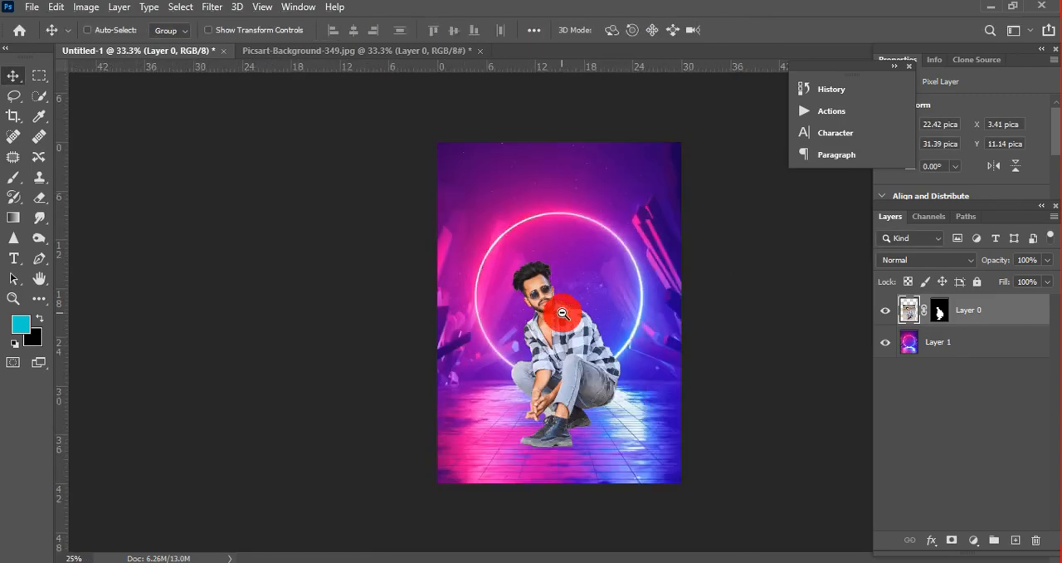
{"action": "left_click", "coordinate": [567, 329], "text": "ctrl"}
{"action": "left_click", "coordinate": [545, 441], "text": "ctrl"}
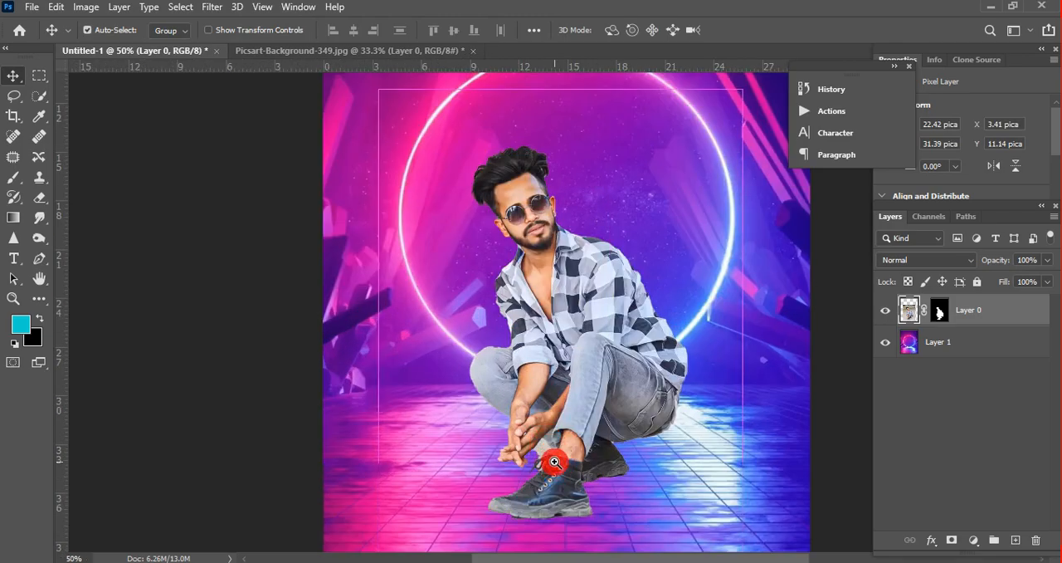
{"action": "left_click", "coordinate": [554, 461], "text": "ctrl"}
{"action": "left_click", "coordinate": [550, 457], "text": "ctrl"}
{"action": "left_click", "coordinate": [533, 444], "text": "ctrl"}
{"action": "left_click", "coordinate": [530, 442], "text": "ctrl"}
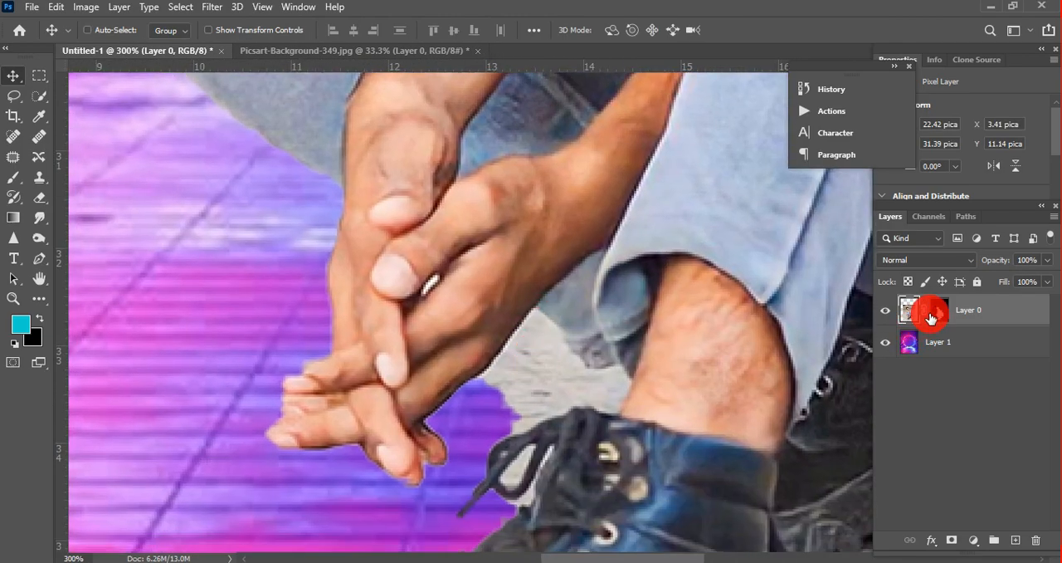
{"action": "left_click_drag", "start_coordinate": [939, 310], "coordinate": [917, 349]}
Step: Erase the leftover ground between the hands, leg and boot laces with the Eraser, reducing the brush size to 6
{"action": "mouse_move", "coordinate": [38, 199]}
{"action": "left_mouse_down"}
{"action": "mouse_move", "coordinate": [107, 204]}
{"action": "mouse_move", "coordinate": [95, 193]}
{"action": "left_mouse_up"}
{"action": "right_click", "coordinate": [502, 316]}
{"action": "left_click", "coordinate": [504, 385]}
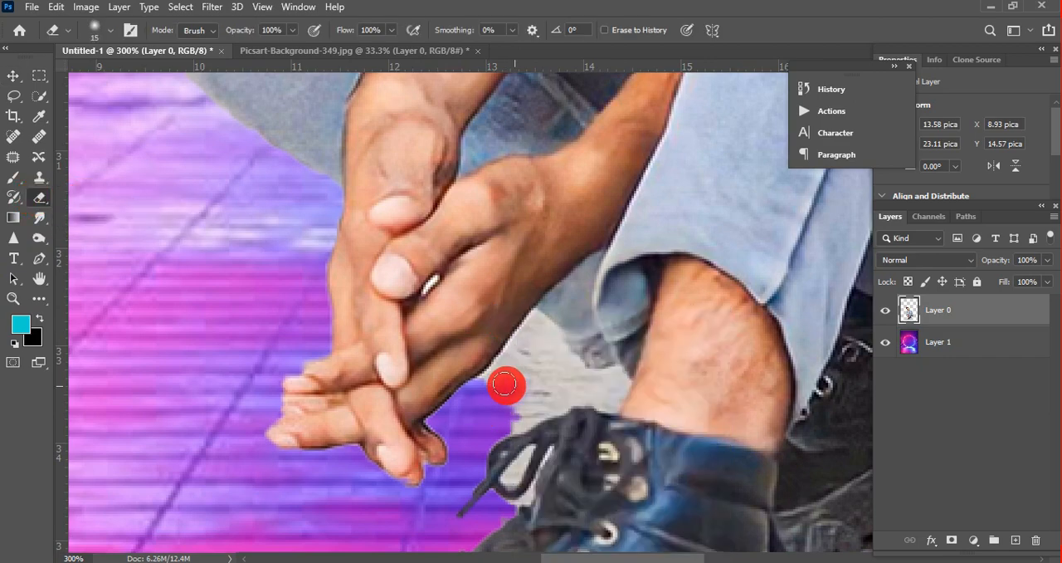
{"action": "right_click", "coordinate": [491, 380]}
{"action": "left_click", "coordinate": [581, 465]}
{"action": "left_click", "coordinate": [538, 492]}
{"action": "left_click", "coordinate": [474, 435]}
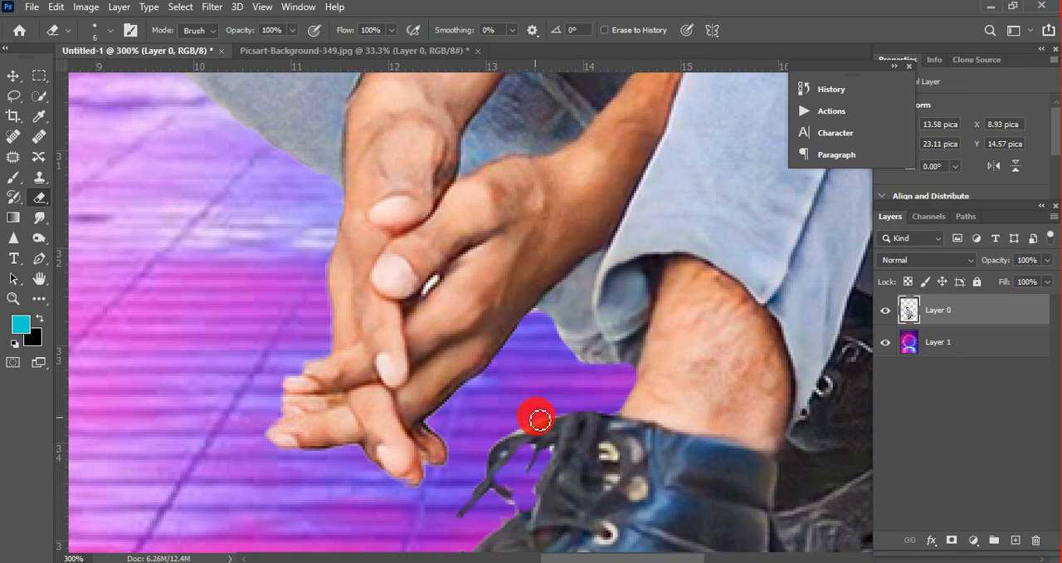
{"action": "left_click", "coordinate": [489, 302], "text": "alt"}
{"action": "left_click", "coordinate": [488, 302], "text": "alt"}
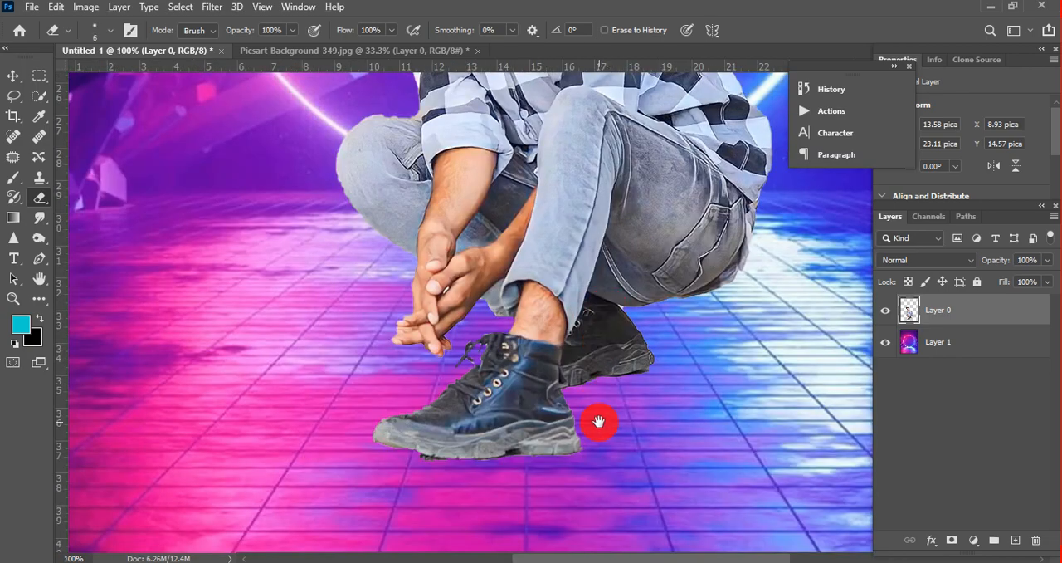
Step: Erase the leftover ground along the soles of both boots with the Eraser at brush size 10
{"action": "left_click", "coordinate": [544, 440], "text": "ctrl"}
{"action": "left_click_drag", "start_coordinate": [450, 495], "coordinate": [530, 357]}
{"action": "left_click", "coordinate": [371, 350], "text": "ctrl"}
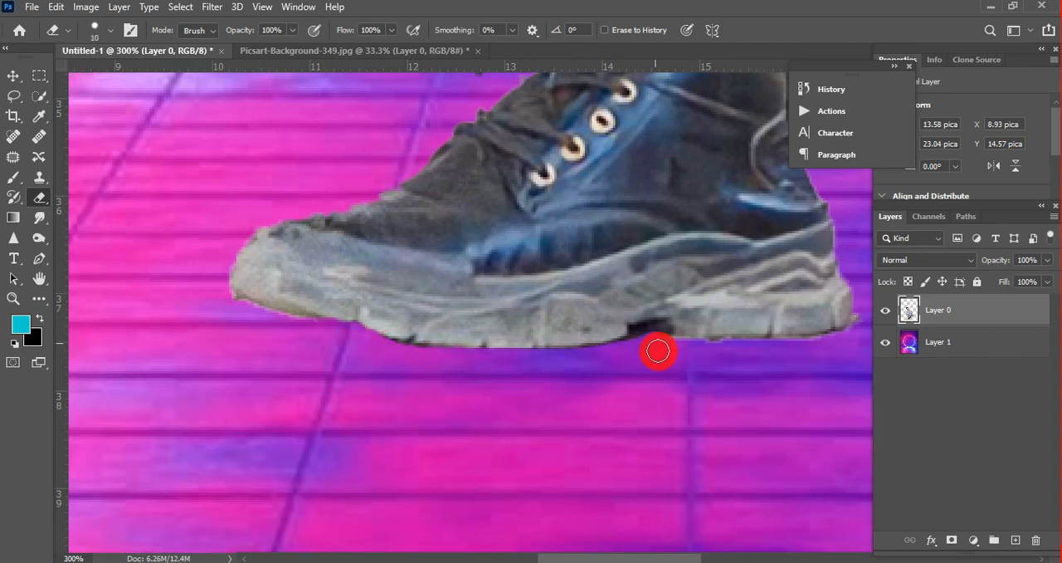
{"action": "left_click_drag", "start_coordinate": [658, 350], "coordinate": [481, 349]}
{"action": "left_click_drag", "start_coordinate": [671, 297], "coordinate": [391, 437]}
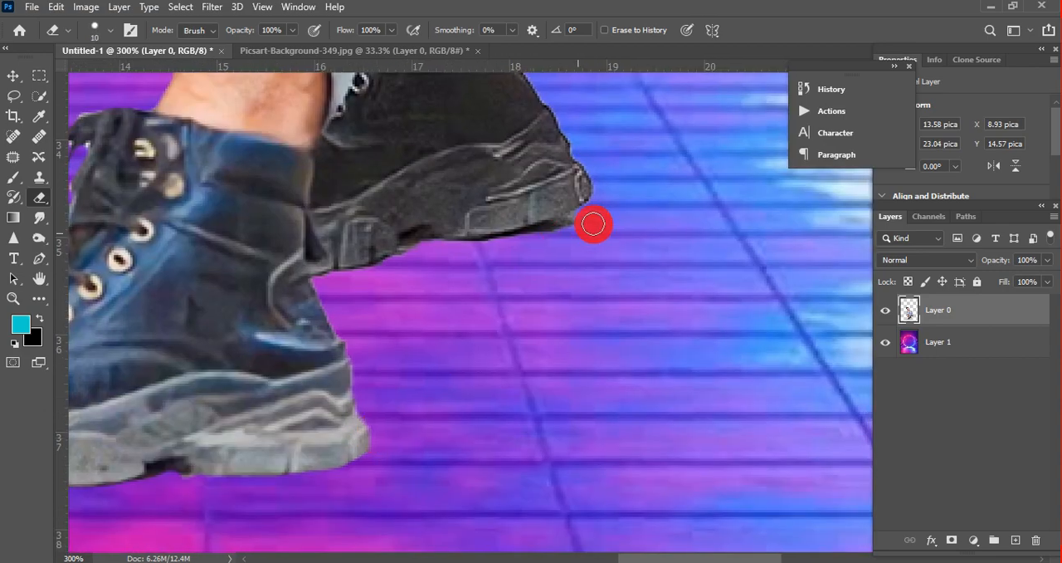
{"action": "left_click", "coordinate": [412, 247], "text": "alt"}
{"action": "left_click", "coordinate": [411, 246], "text": "alt"}
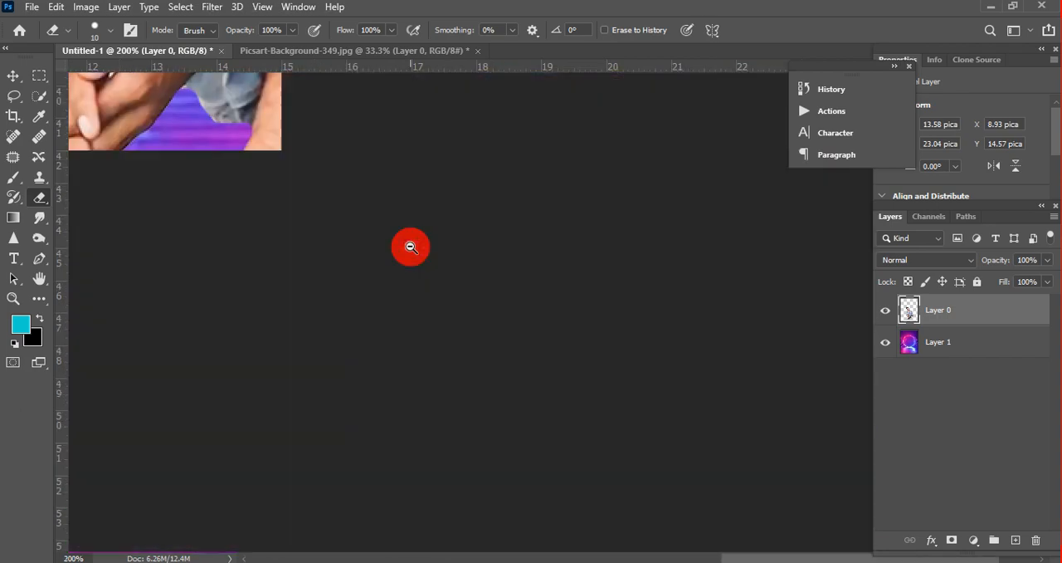
Step: Add a new empty layer and place it between the man's layer and the neon background
{"action": "left_click", "coordinate": [411, 246], "text": "alt"}
{"action": "left_click", "coordinate": [410, 247], "text": "alt"}
{"action": "left_click", "coordinate": [409, 247], "text": "alt"}
{"action": "left_click", "coordinate": [586, 320], "text": "alt"}
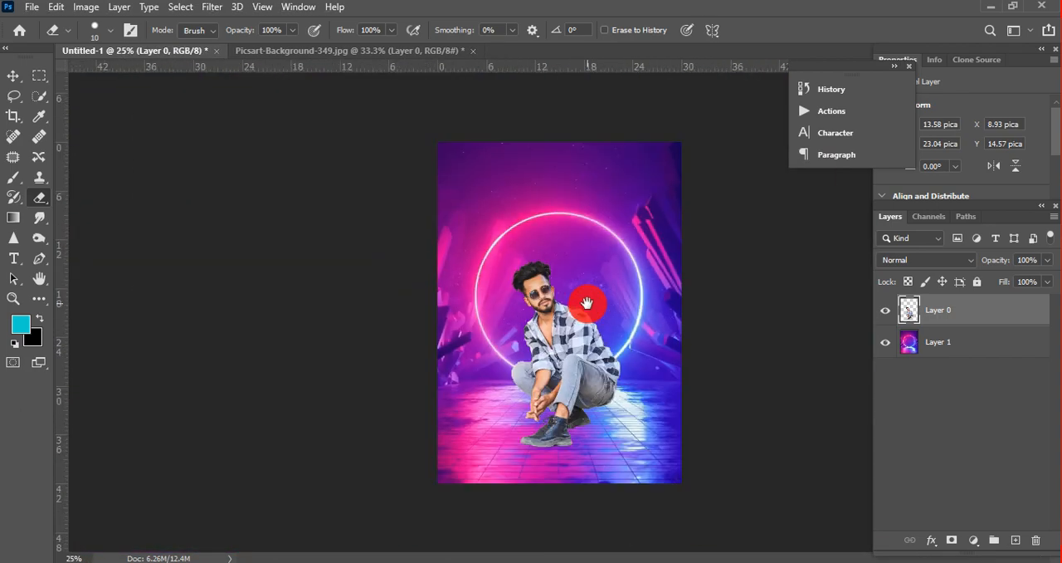
{"action": "left_click", "coordinate": [511, 242]}
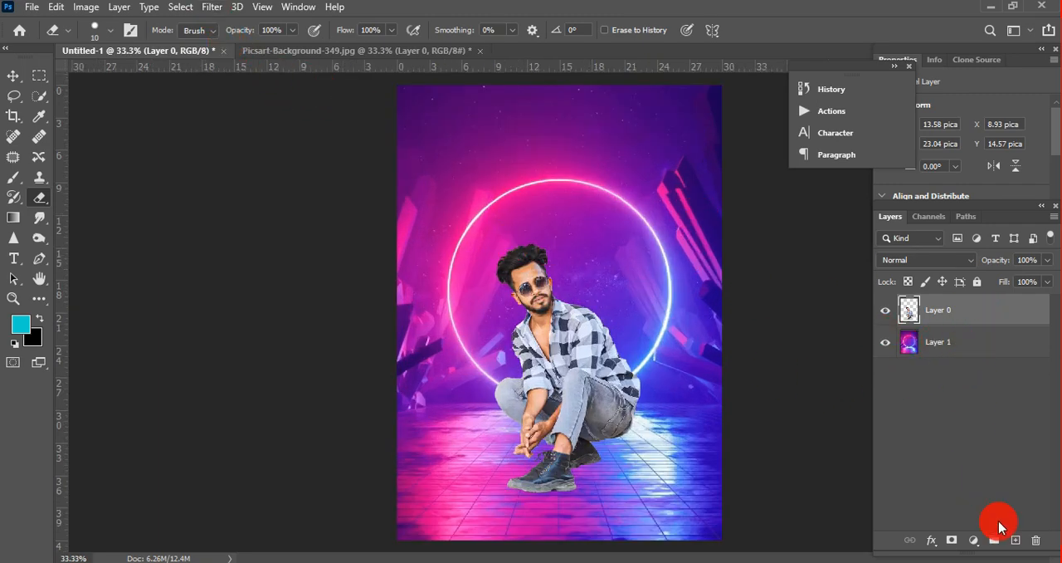
{"action": "left_click", "coordinate": [1015, 539]}
{"action": "left_click_drag", "start_coordinate": [964, 311], "coordinate": [963, 357]}
Step: Paint a soft black spot with the Brush tool on Layer 2, over the floor beside the man
{"action": "left_click", "coordinate": [534, 412], "text": "ctrl"}
{"action": "left_click", "coordinate": [604, 490], "text": "ctrl"}
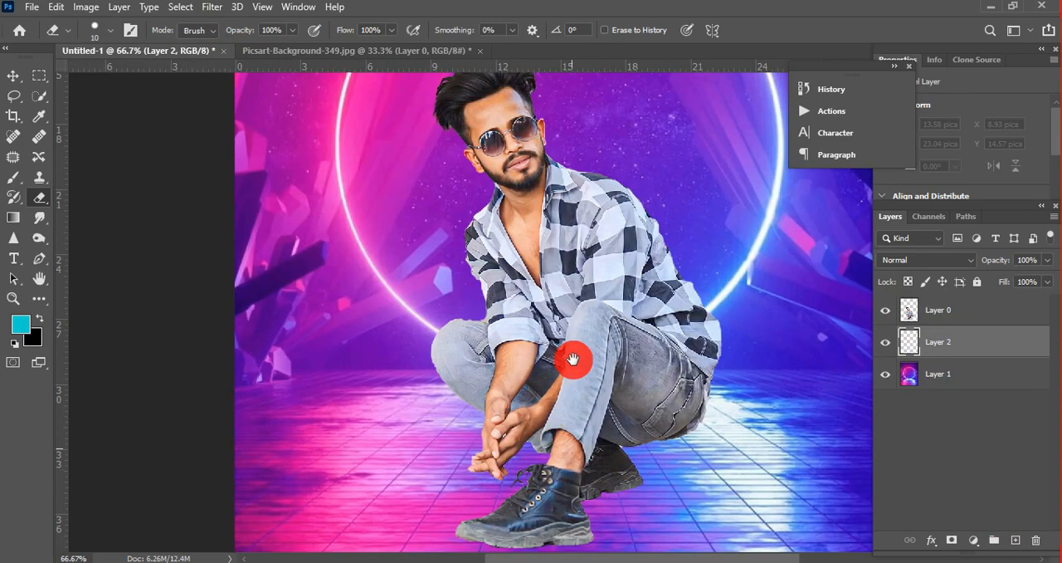
{"action": "left_click", "coordinate": [572, 359], "text": "ctrl"}
{"action": "left_click", "coordinate": [14, 177]}
{"action": "left_click", "coordinate": [50, 174]}
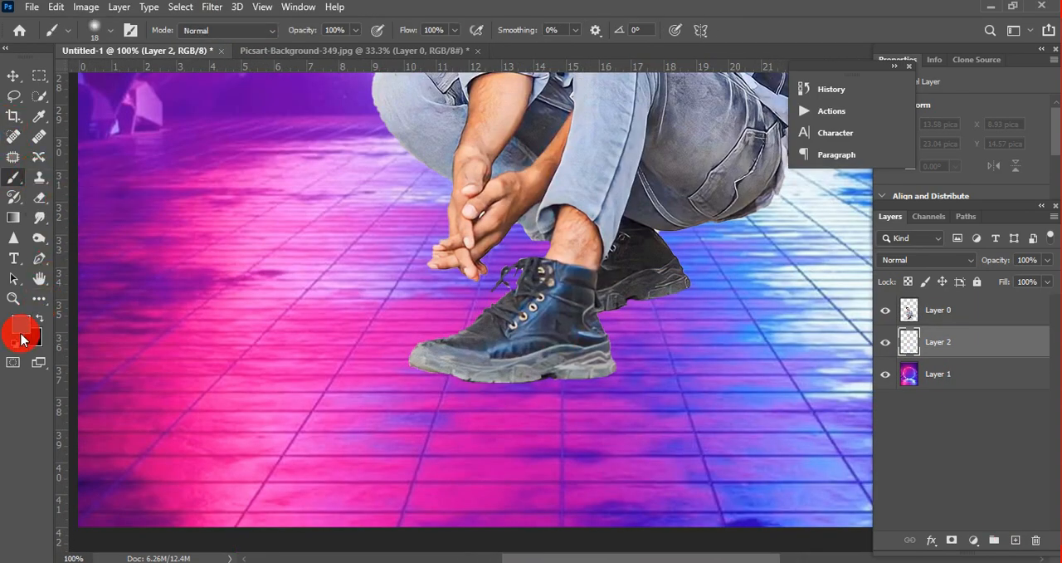
{"action": "left_click", "coordinate": [312, 245]}
{"action": "left_click", "coordinate": [312, 245]}
Step: Transform the black spot into a flat shadow beneath the front boot, about 119.94% wide and 11% high
{"action": "key", "text": "ctrl+t"}
{"action": "mouse_move", "coordinate": [434, 130]}
{"action": "left_mouse_down"}
{"action": "mouse_move", "coordinate": [406, 278]}
{"action": "mouse_move", "coordinate": [484, 314]}
{"action": "left_mouse_up"}
{"action": "left_click_drag", "start_coordinate": [348, 353], "coordinate": [503, 379]}
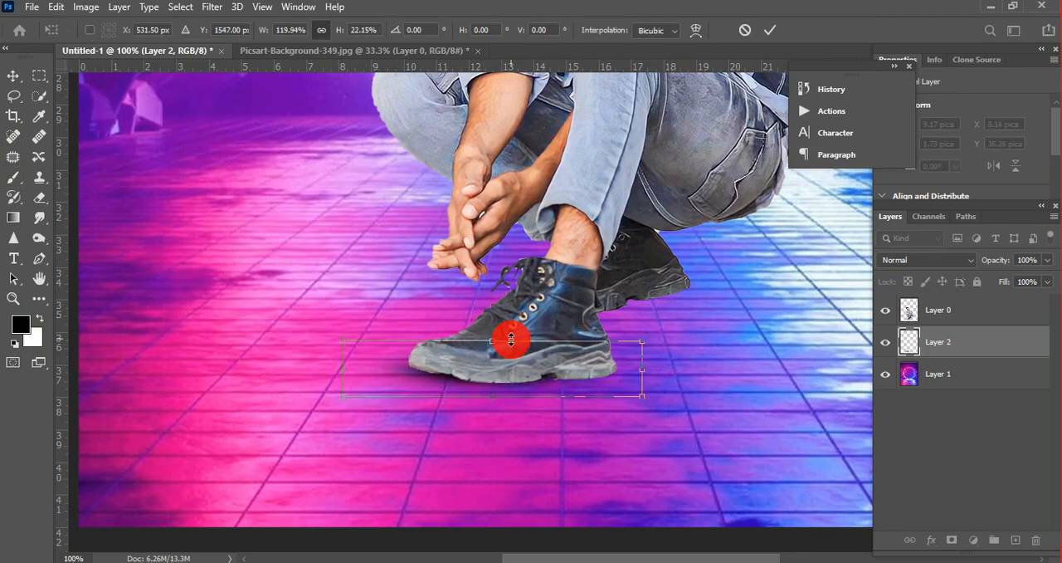
{"action": "left_click_drag", "start_coordinate": [511, 339], "coordinate": [494, 365]}
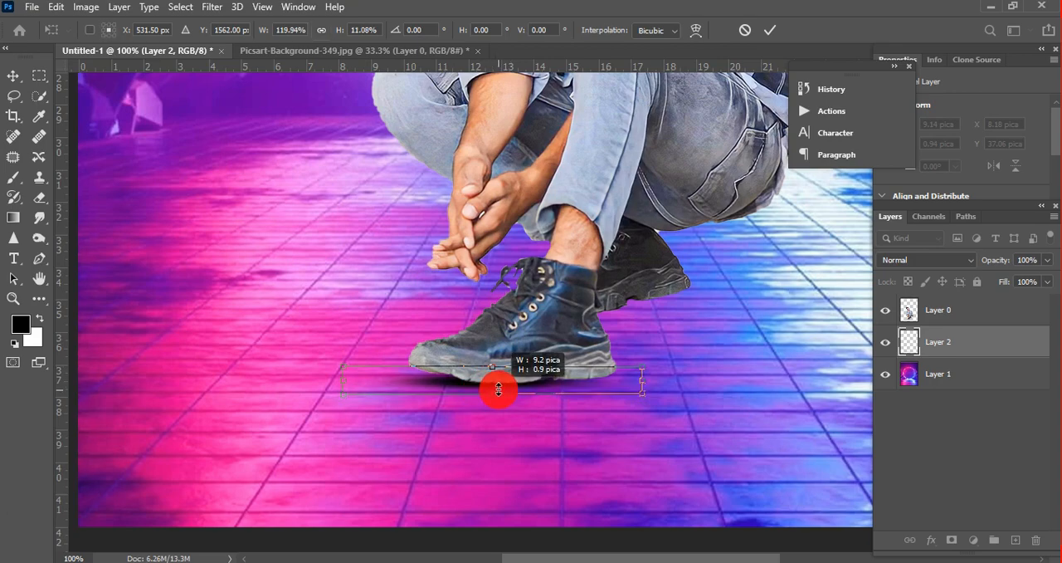
{"action": "key", "text": "Return"}
Step: Copy the shadow to beneath the rear boot and merge all the shadow layers into one
{"action": "mouse_move", "coordinate": [517, 380]}
{"action": "left_mouse_down"}
{"action": "mouse_move", "coordinate": [609, 391]}
{"action": "mouse_move", "coordinate": [588, 381]}
{"action": "mouse_move", "coordinate": [621, 351]}
{"action": "mouse_move", "coordinate": [624, 314]}
{"action": "left_mouse_up"}
{"action": "left_click", "coordinate": [984, 373], "text": "ctrl"}
{"action": "left_click", "coordinate": [938, 407], "text": "ctrl"}
{"action": "right_click", "coordinate": [920, 414]}
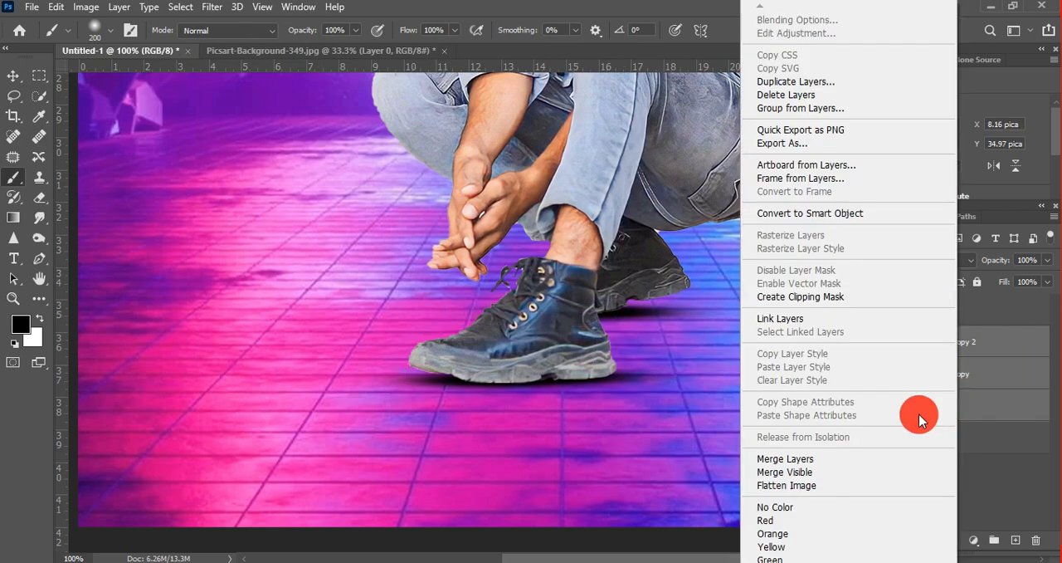
{"action": "left_click", "coordinate": [804, 456]}
Step: Reduce the merged shadow layer's fill to 82%
{"action": "left_click", "coordinate": [1048, 282]}
{"action": "left_click_drag", "start_coordinate": [1048, 297], "coordinate": [1034, 297]}
{"action": "scroll", "coordinate": [706, 290], "scroll_direction": "down", "scroll_amount": 3}
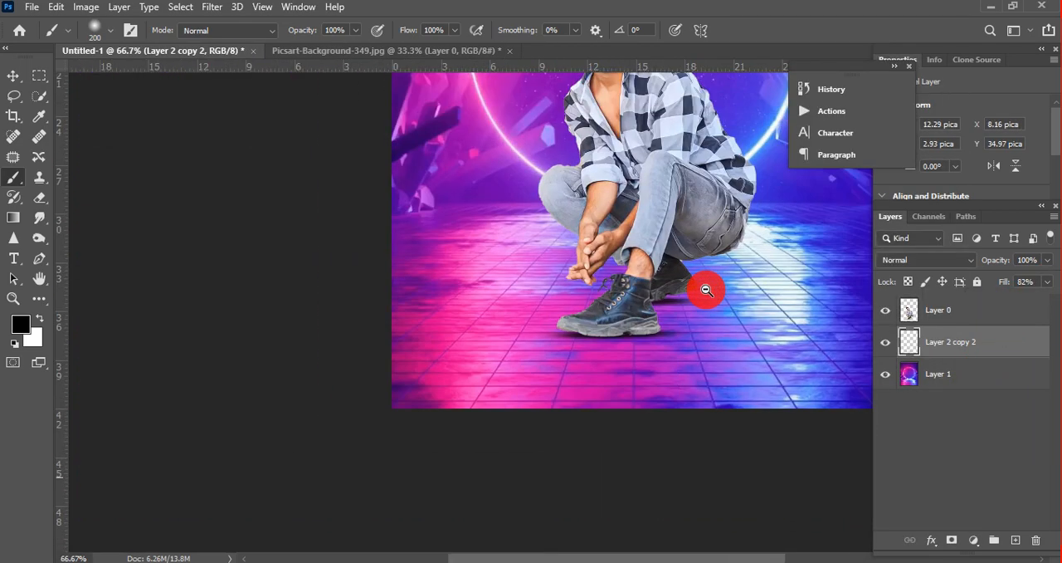
Step: Merge the shadow layer with the neon background layer
{"action": "left_click", "coordinate": [949, 375], "text": "ctrl"}
{"action": "right_click", "coordinate": [948, 376]}
{"action": "left_click", "coordinate": [797, 451]}
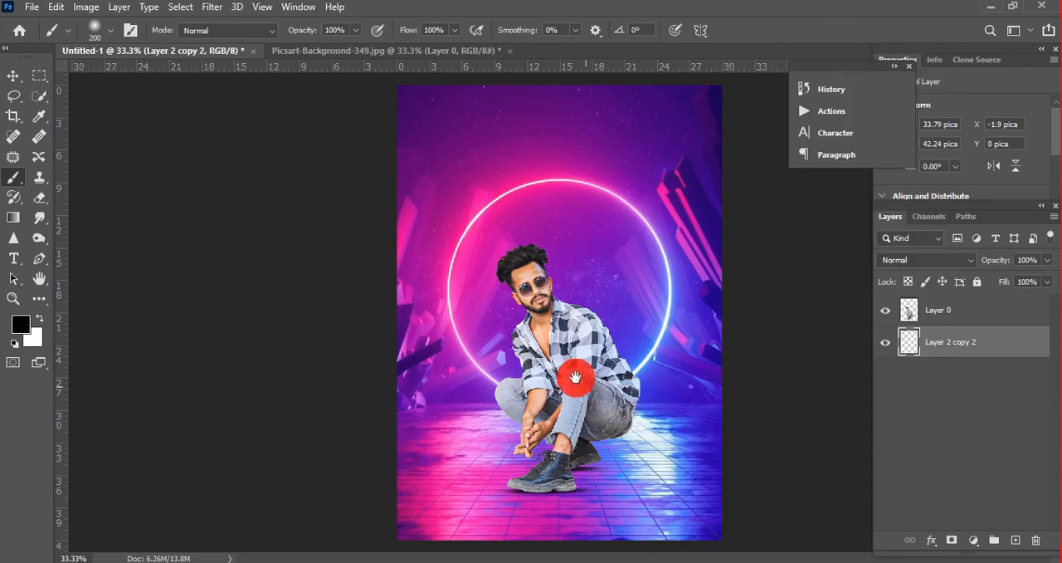
Step: Crop away the background pixels outside the canvas and merge the man with the background into a single layer
{"action": "left_click", "coordinate": [13, 115]}
{"action": "left_click", "coordinate": [866, 307], "text": "ctrl"}
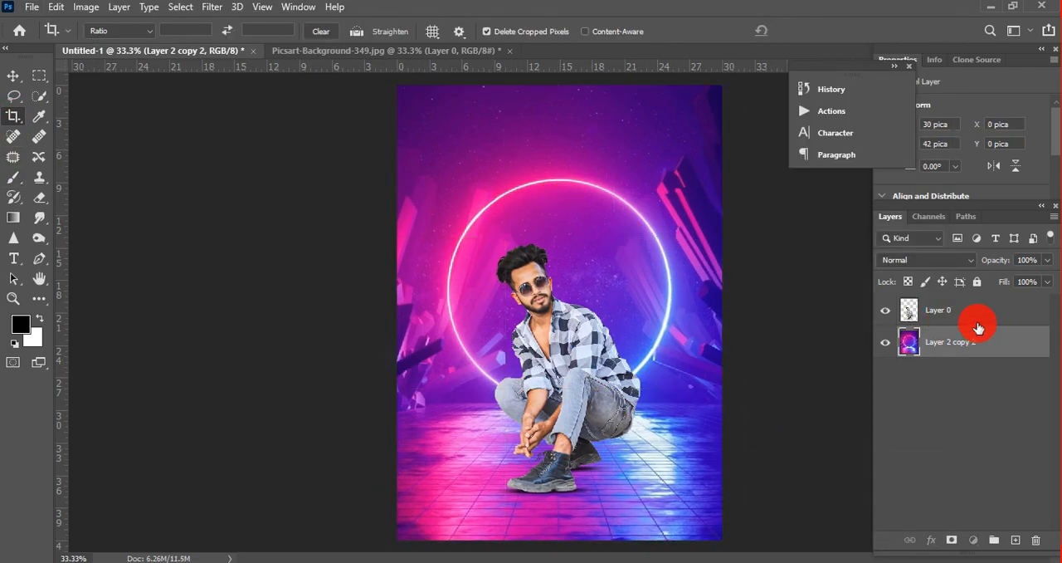
{"action": "right_click", "coordinate": [913, 336]}
{"action": "left_click", "coordinate": [822, 457]}
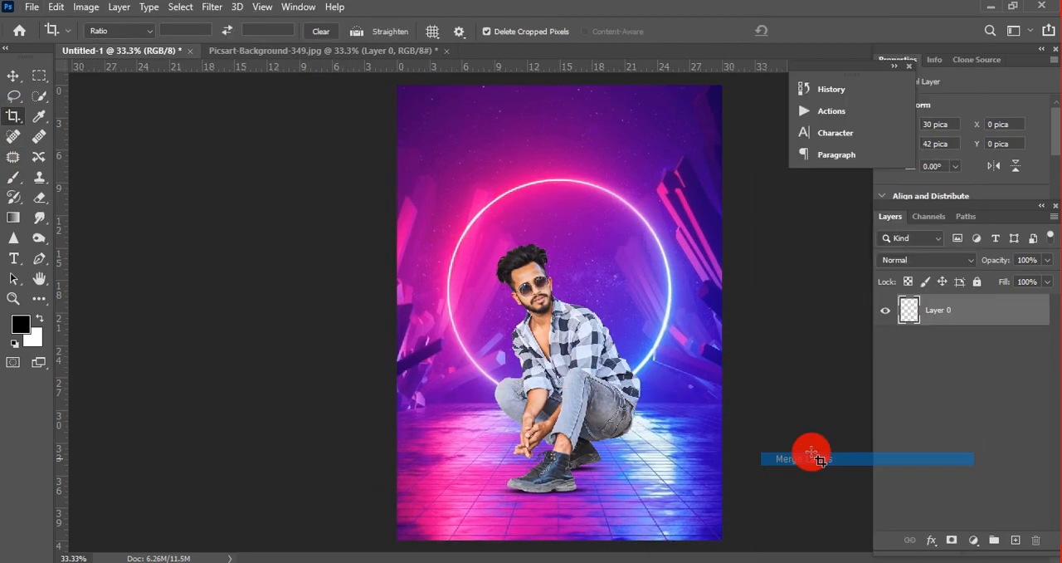
Step: Open the Camera Raw Filter on the merged image and raise the Tint to about +23
{"action": "left_click", "coordinate": [211, 7]}
{"action": "left_click", "coordinate": [238, 95]}
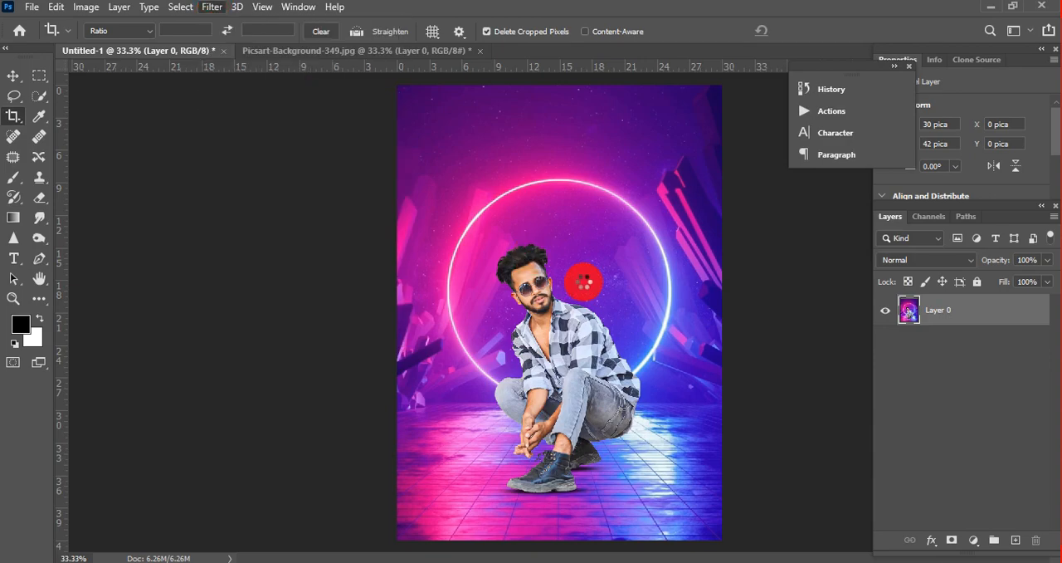
{"action": "left_click", "coordinate": [838, 277]}
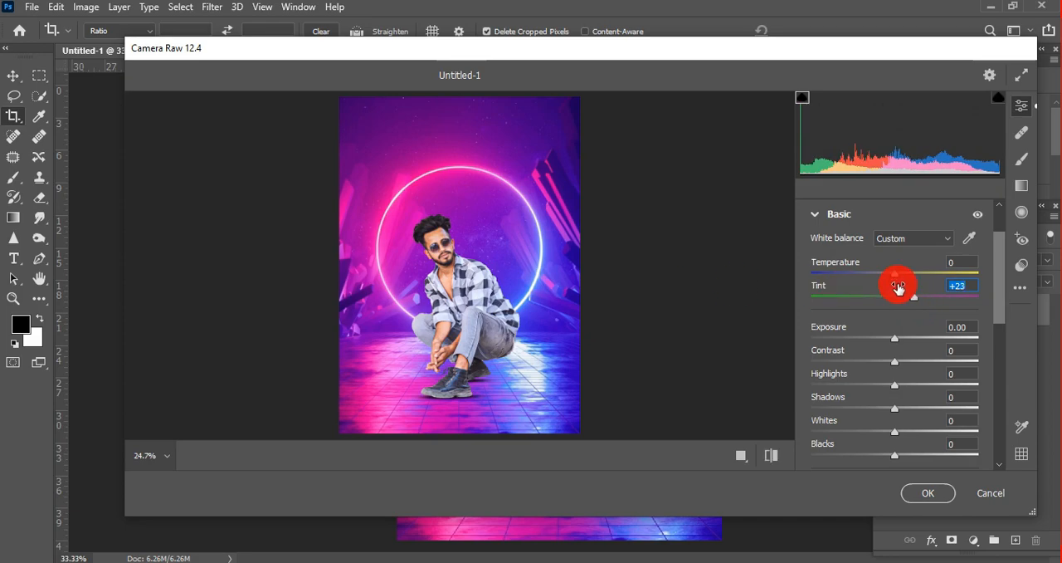
Step: Set Blacks to -24, Texture to +20 and Highlights to about +11 in the Camera Raw basic adjustments
{"action": "left_click_drag", "start_coordinate": [998, 260], "coordinate": [994, 293]}
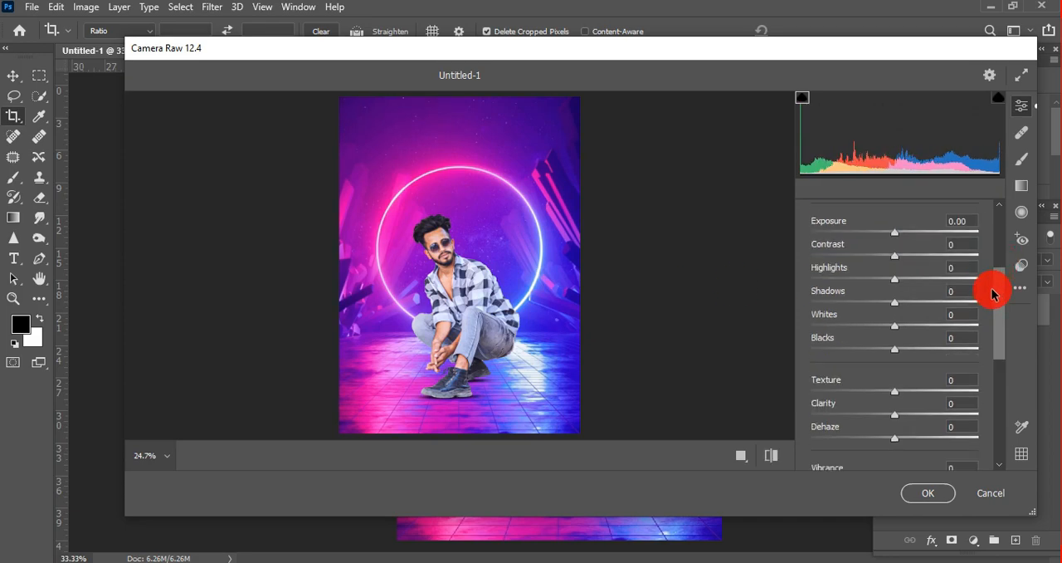
{"action": "left_click", "coordinate": [440, 246]}
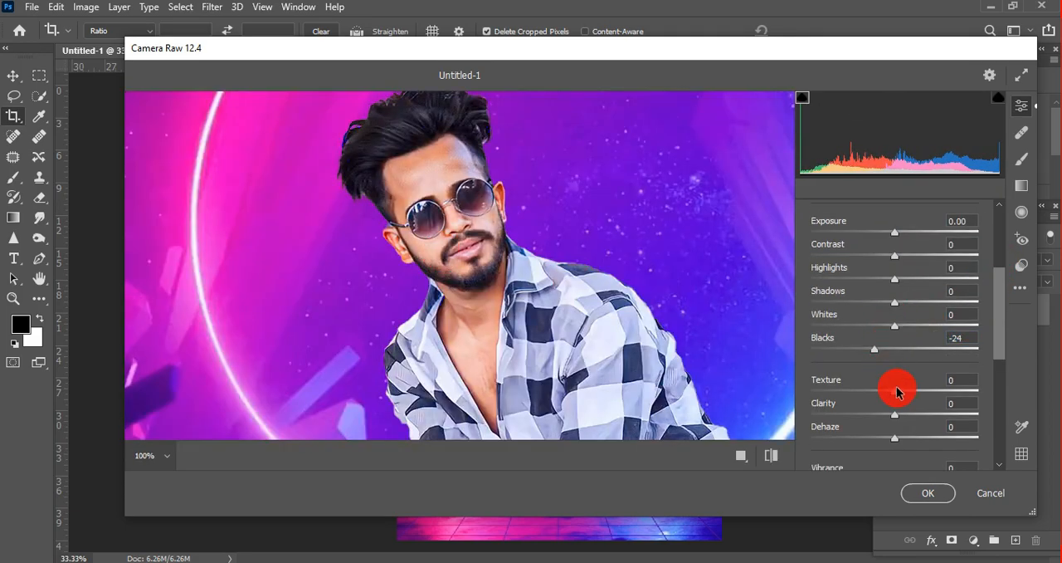
{"action": "left_click", "coordinate": [483, 261]}
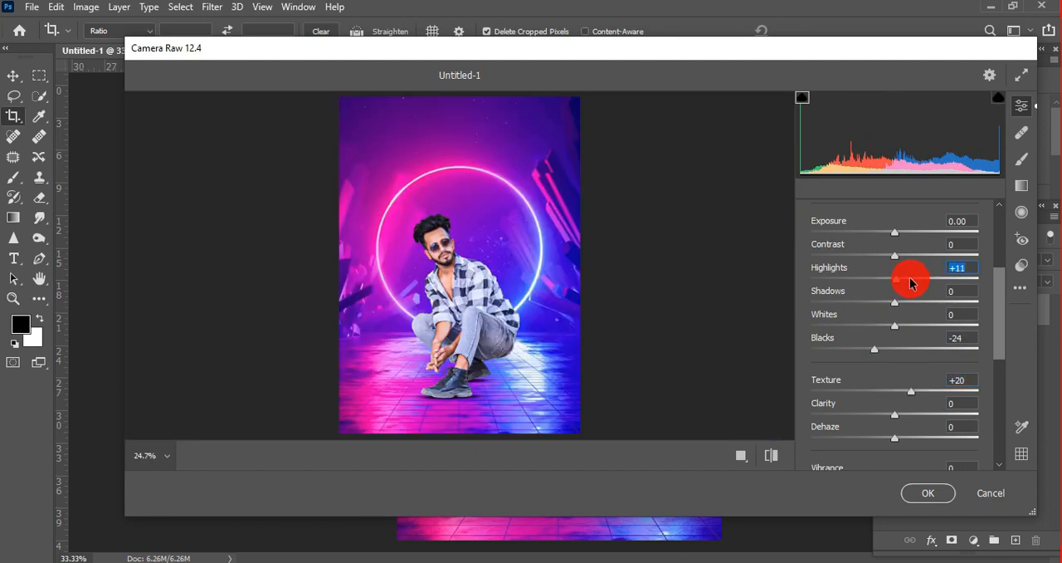
Step: Raise the Blues saturation to about +34 in the Color Mixer and apply the Camera Raw adjustments
{"action": "scroll", "coordinate": [983, 315], "scroll_direction": "down", "scroll_amount": 5}
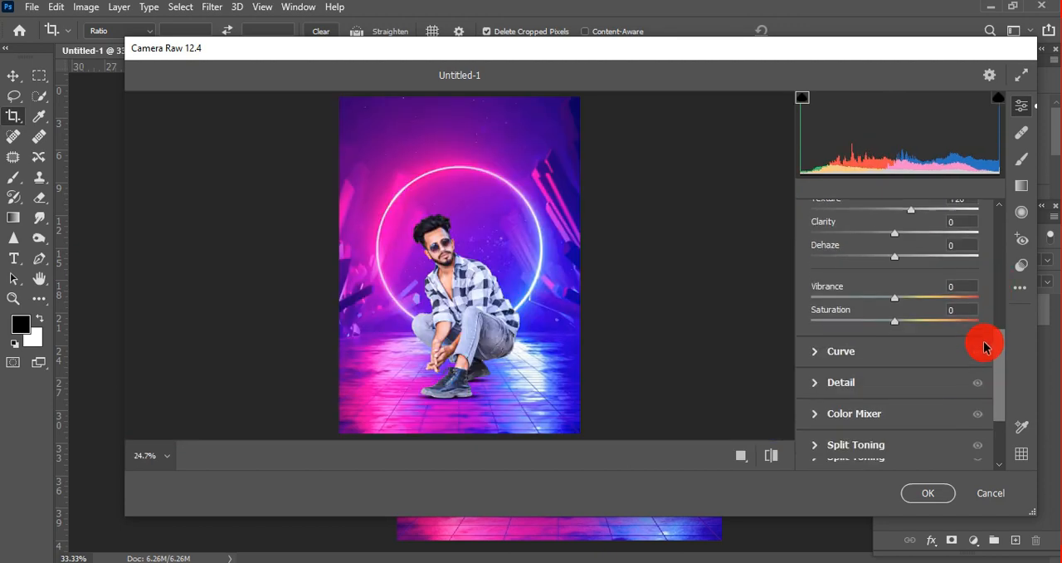
{"action": "left_click", "coordinate": [842, 403]}
{"action": "left_click_drag", "start_coordinate": [896, 417], "coordinate": [927, 420]}
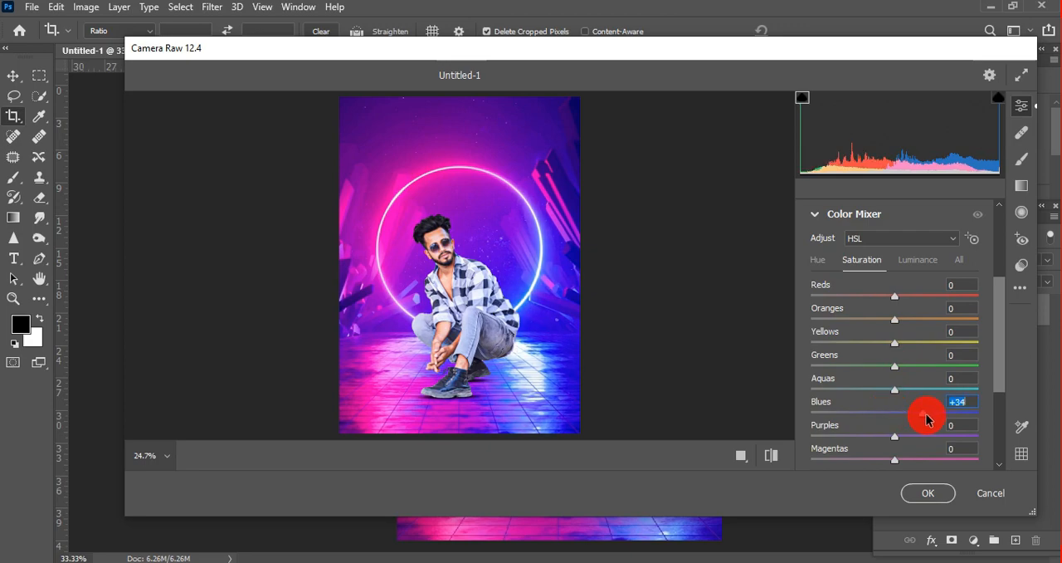
{"action": "left_click", "coordinate": [932, 492]}
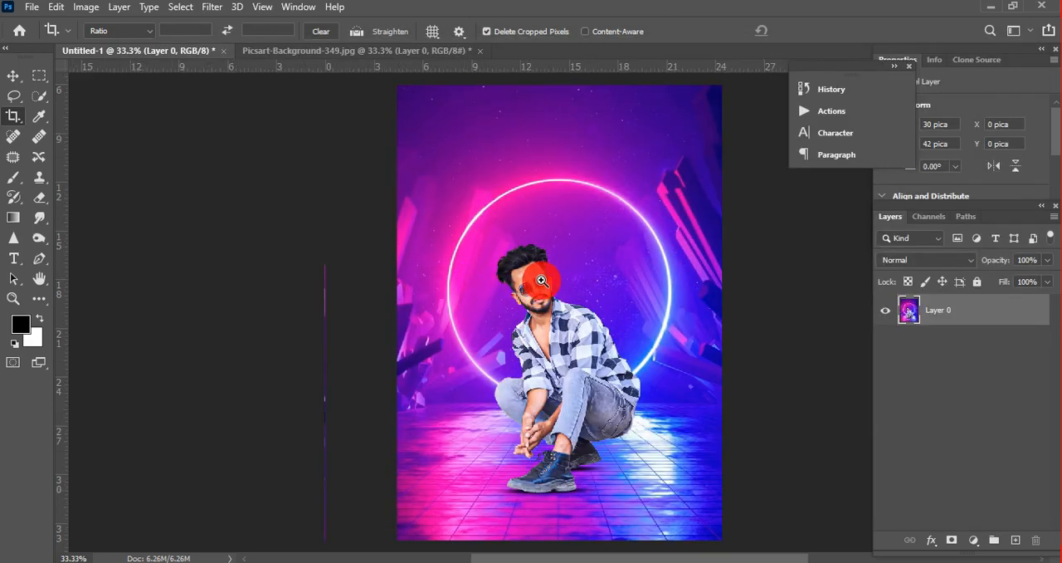
Step: Duplicate Layer 0 with the man's face in close view
{"action": "left_click", "coordinate": [551, 324], "text": "ctrl"}
{"action": "left_click", "coordinate": [551, 324], "text": "ctrl"}
{"action": "right_click", "coordinate": [958, 326]}
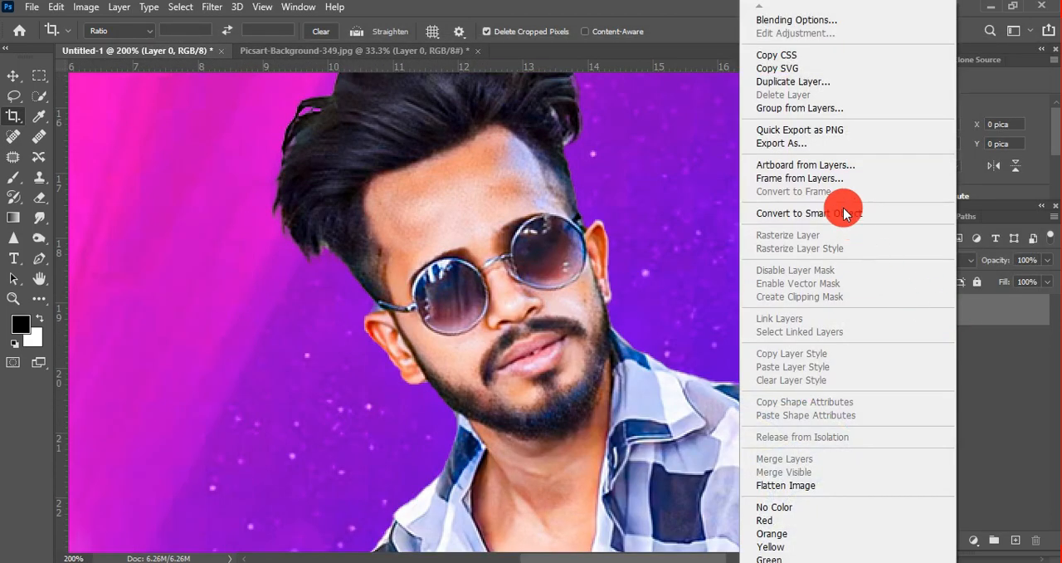
{"action": "left_click", "coordinate": [806, 80]}
{"action": "key", "text": "Return"}
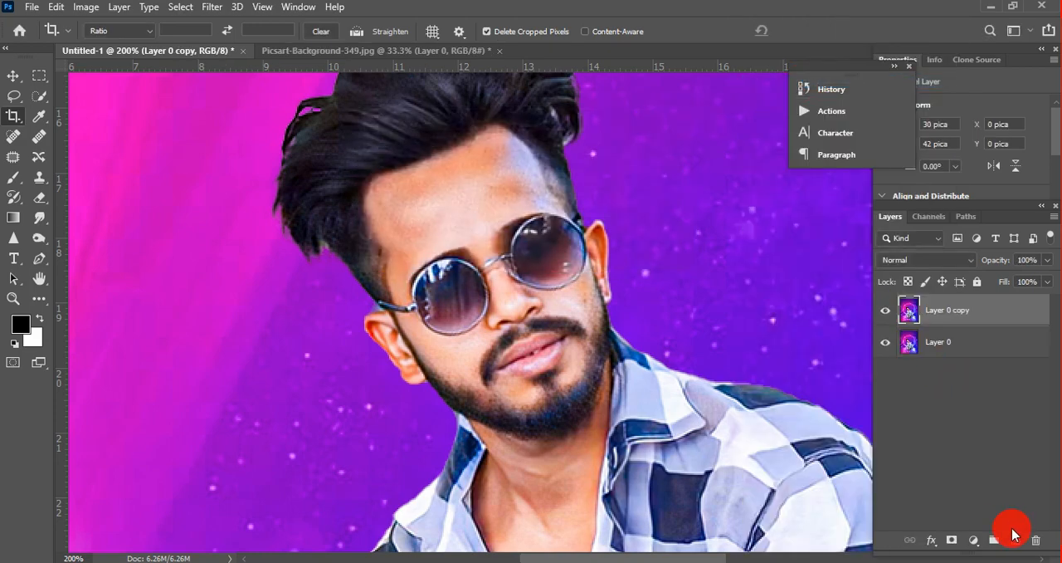
Step: Smooth the skin of the man's forehead with the Mixer Brush, reducing the brush size to 25
{"action": "right_click", "coordinate": [16, 181]}
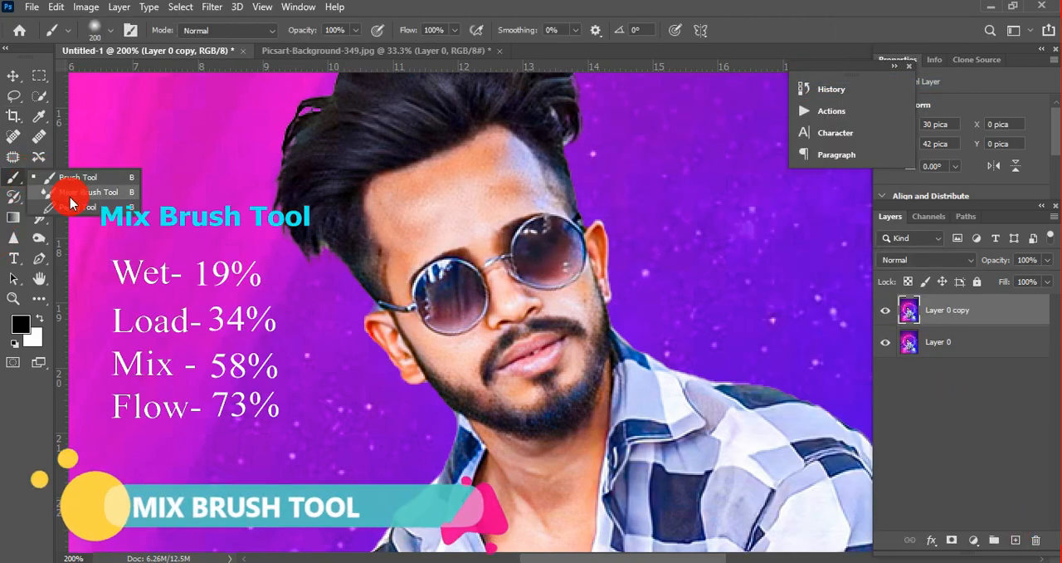
{"action": "left_click", "coordinate": [25, 206]}
{"action": "scroll", "coordinate": [464, 202], "scroll_direction": "up", "scroll_amount": 1}
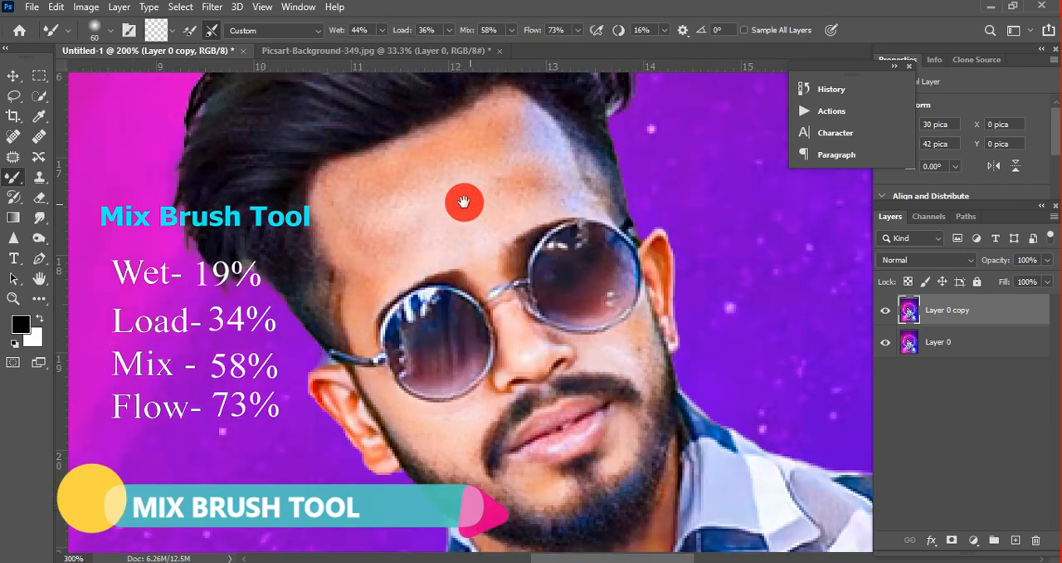
{"action": "mouse_move", "coordinate": [457, 202]}
{"action": "left_mouse_down"}
{"action": "mouse_move", "coordinate": [519, 169]}
{"action": "mouse_move", "coordinate": [498, 128]}
{"action": "mouse_move", "coordinate": [444, 236]}
{"action": "left_mouse_up"}
{"action": "key", "text": "["}
{"action": "key", "text": "["}
{"action": "key", "text": "["}
{"action": "mouse_move", "coordinate": [371, 232]}
{"action": "left_mouse_down"}
{"action": "mouse_move", "coordinate": [426, 149]}
{"action": "mouse_move", "coordinate": [334, 187]}
{"action": "mouse_move", "coordinate": [369, 242]}
{"action": "mouse_move", "coordinate": [458, 187]}
{"action": "left_mouse_up"}
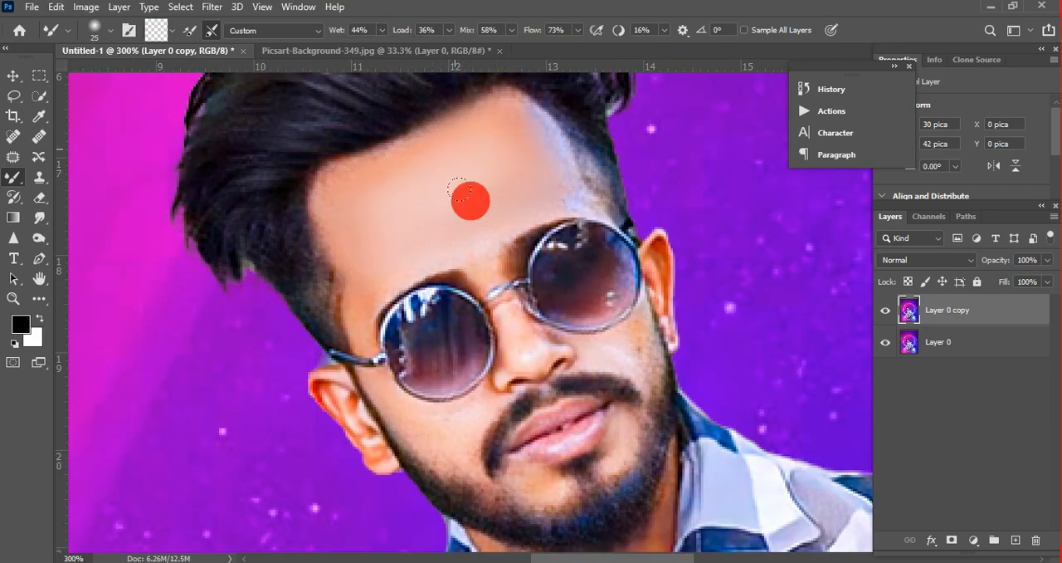
Step: Smooth the facial skin with the Mixer Brush at size 15, and the neck and chest at size 30
{"action": "key", "text": "["}
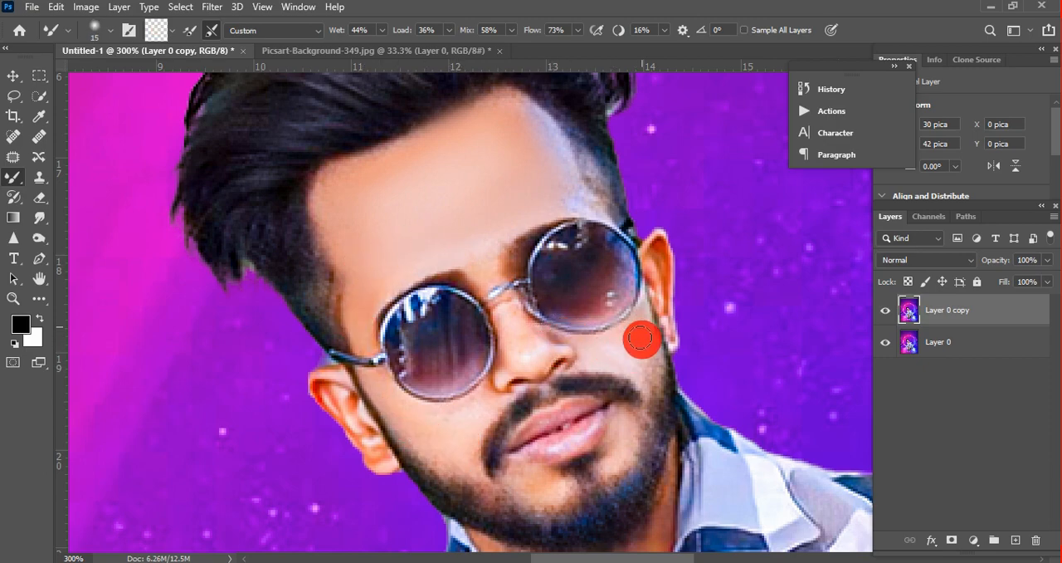
{"action": "left_click_drag", "start_coordinate": [449, 408], "coordinate": [411, 192]}
{"action": "key", "text": "bracketright"}
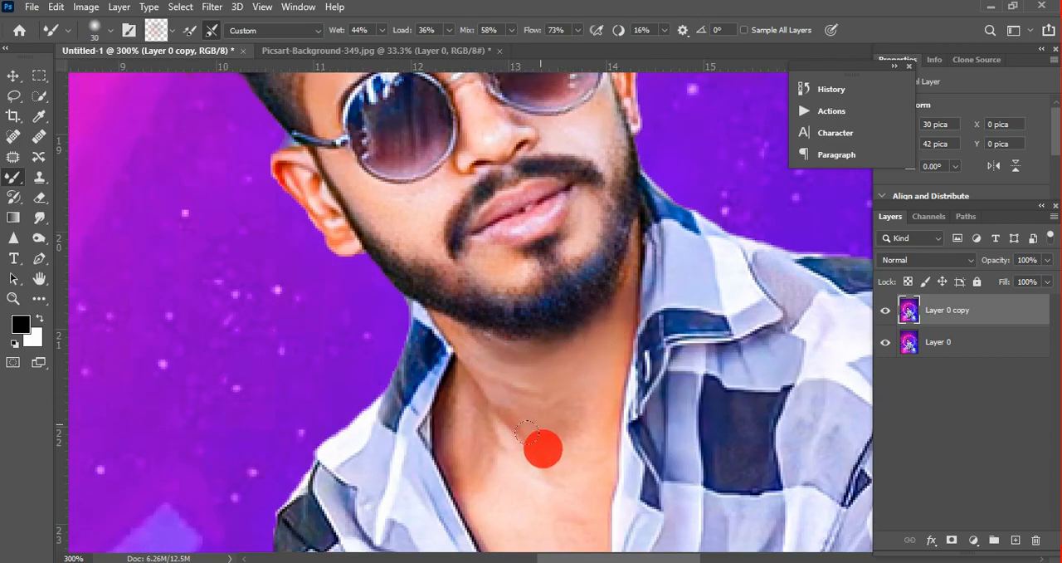
{"action": "left_click_drag", "start_coordinate": [488, 440], "coordinate": [464, 254]}
{"action": "left_click_drag", "start_coordinate": [519, 365], "coordinate": [541, 282]}
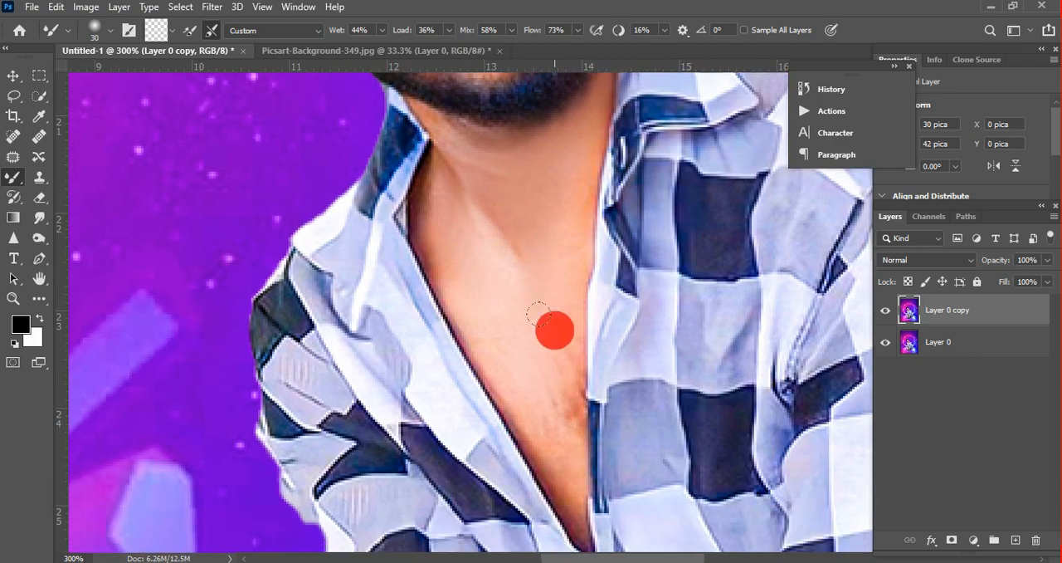
{"action": "left_click_drag", "start_coordinate": [545, 436], "coordinate": [504, 200]}
Step: Smooth the skin of the forearms and hands with the Mixer Brush at size 35
{"action": "key", "text": "ctrl+minus"}
{"action": "key", "text": "bracketright"}
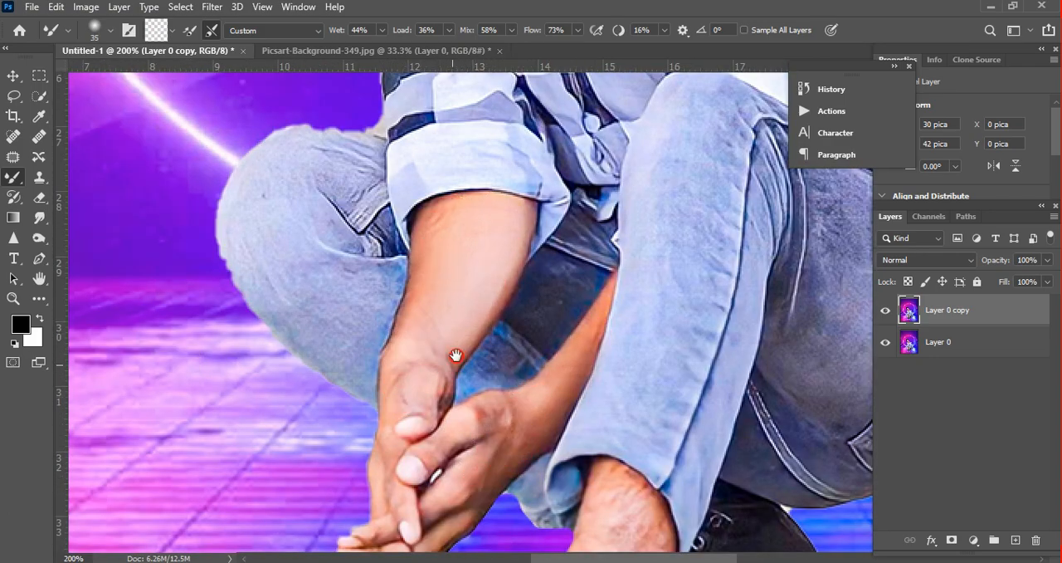
{"action": "left_click_drag", "start_coordinate": [455, 358], "coordinate": [483, 177]}
Step: Merge the retouched Layer 0 copy with Layer 0
{"action": "left_click", "coordinate": [477, 301], "text": "alt"}
{"action": "left_click", "coordinate": [477, 300], "text": "alt"}
{"action": "left_click", "coordinate": [477, 300], "text": "alt"}
{"action": "left_click", "coordinate": [484, 250], "text": "ctrl"}
{"action": "left_click", "coordinate": [485, 250], "text": "ctrl"}
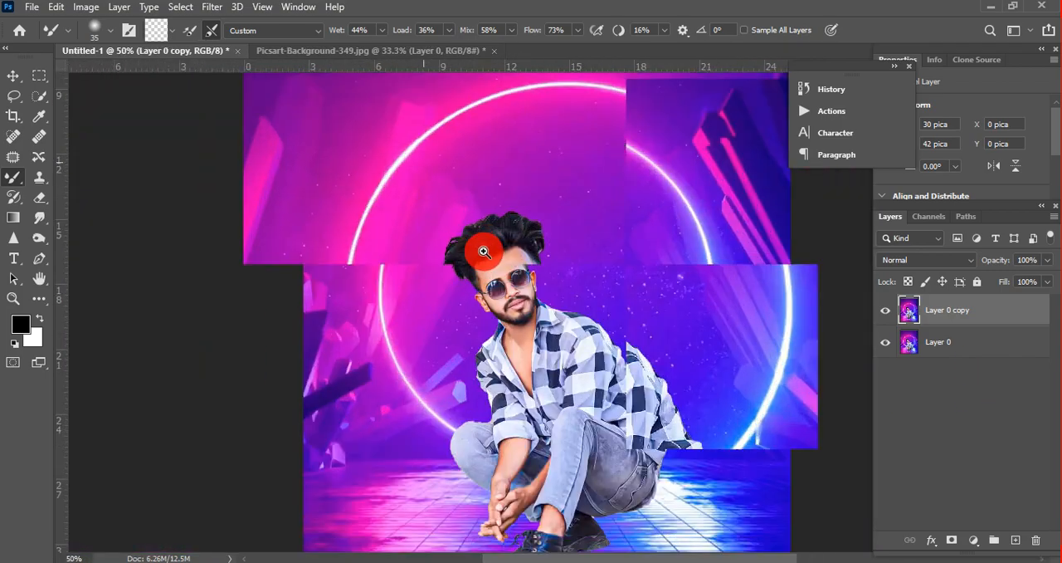
{"action": "left_click", "coordinate": [485, 249], "text": "ctrl"}
{"action": "right_click", "coordinate": [955, 345]}
{"action": "left_click", "coordinate": [817, 469]}
Step: Add a new empty layer above Layer 0 and set its blending mode to Color
{"action": "left_click", "coordinate": [1015, 540]}
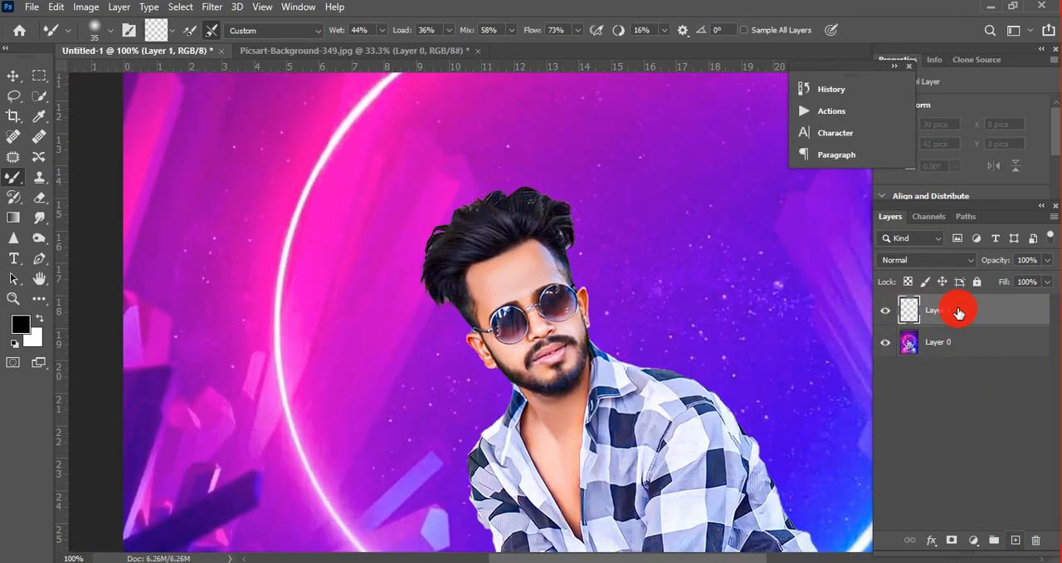
{"action": "left_click", "coordinate": [927, 260]}
{"action": "left_click", "coordinate": [905, 540]}
Step: Switch to the Brush tool and sample the magenta of the background as the foreground colour
{"action": "left_click", "coordinate": [510, 299], "text": "ctrl"}
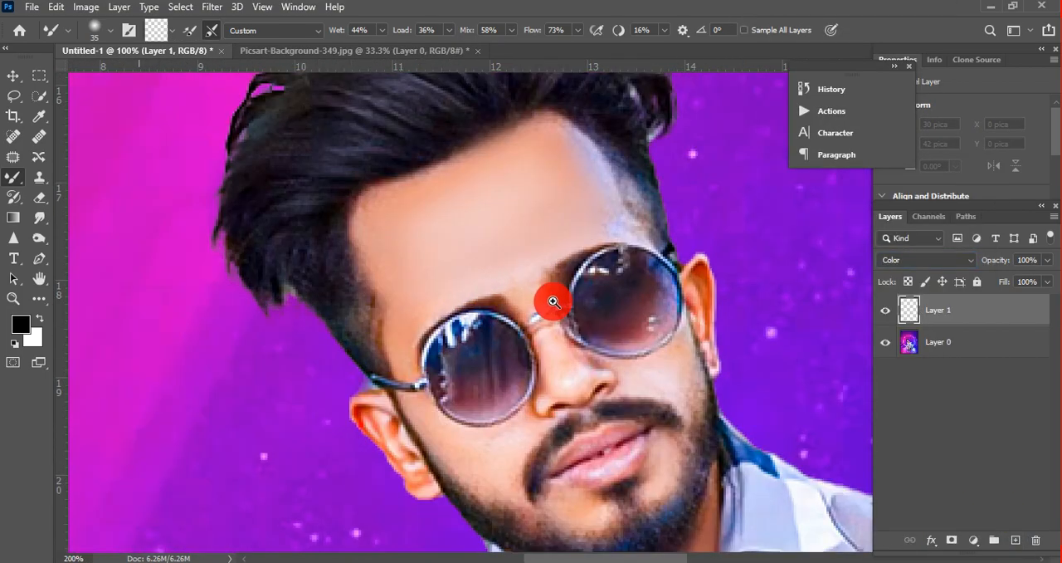
{"action": "right_click", "coordinate": [7, 184]}
{"action": "left_click", "coordinate": [75, 174]}
{"action": "left_click", "coordinate": [22, 322]}
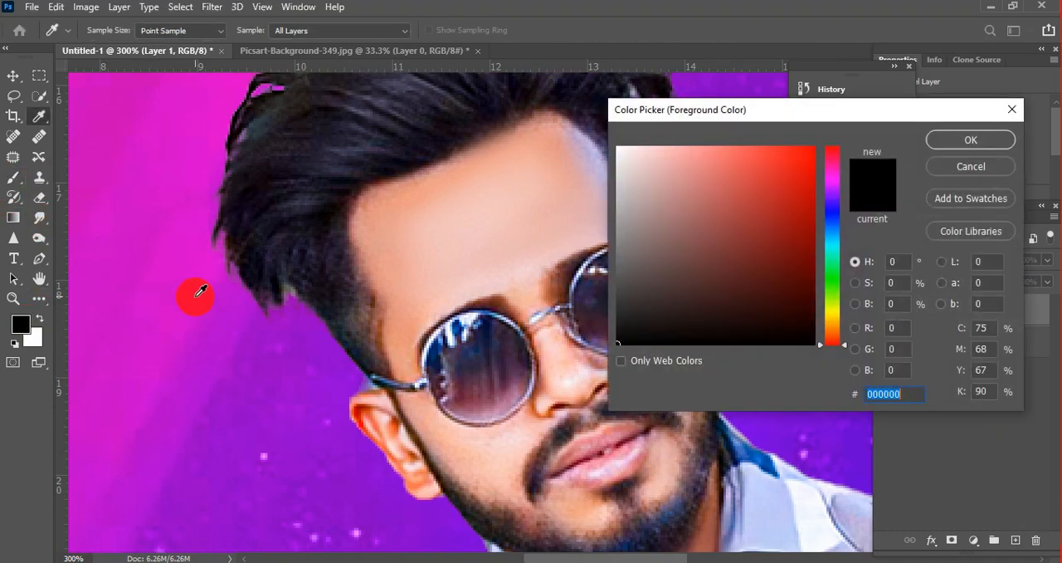
{"action": "left_click", "coordinate": [196, 291]}
{"action": "key", "text": "Return"}
Step: Paint both sunglass lenses magenta on Layer 1 with a soft round brush, using sizes 21 and 15
{"action": "right_click", "coordinate": [671, 328]}
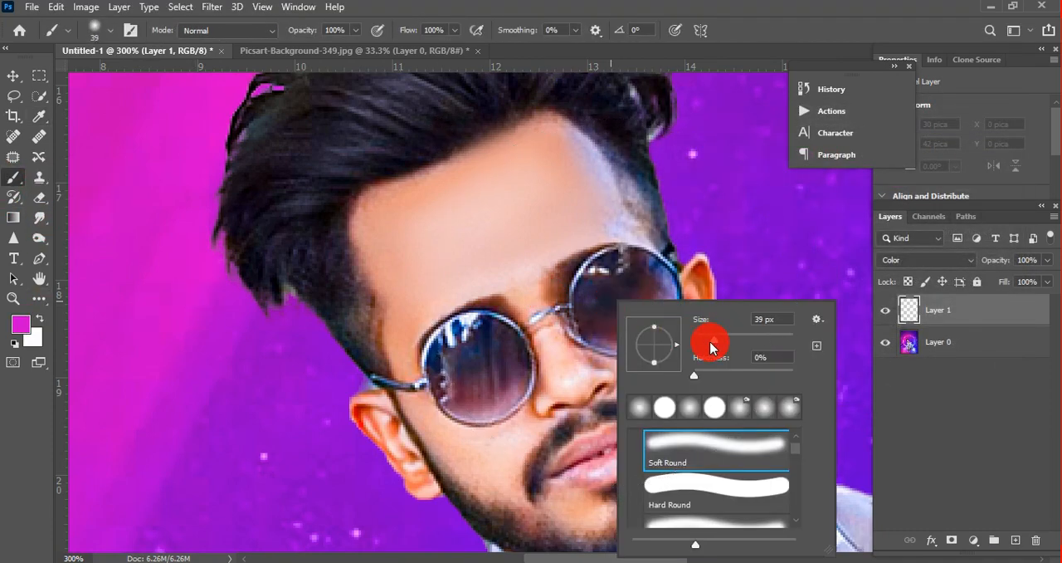
{"action": "scroll", "coordinate": [590, 302], "scroll_direction": "up", "scroll_amount": 1, "text": "alt"}
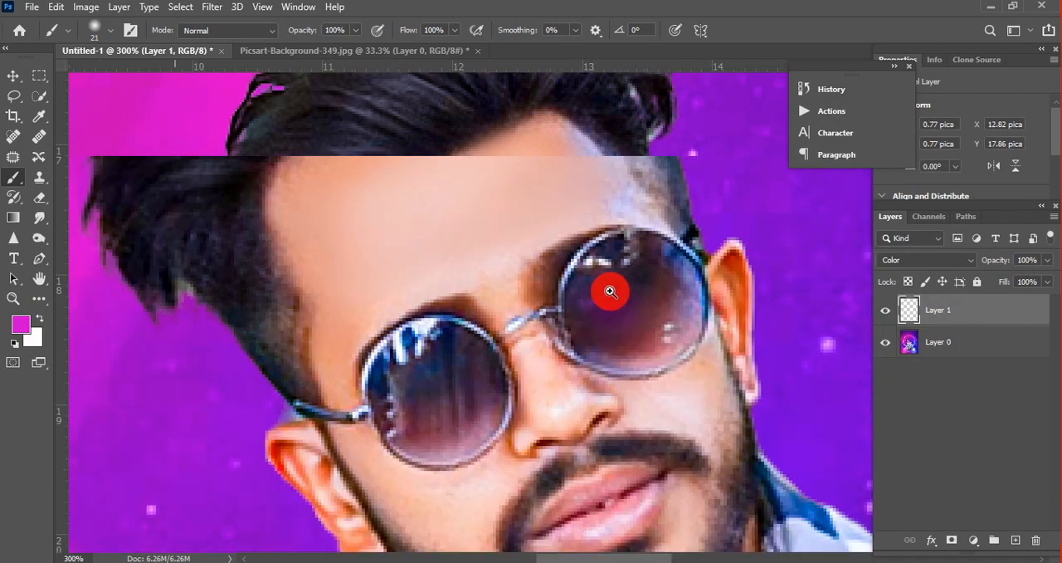
{"action": "mouse_move", "coordinate": [583, 284]}
{"action": "left_mouse_down"}
{"action": "mouse_move", "coordinate": [636, 244]}
{"action": "mouse_move", "coordinate": [685, 266]}
{"action": "mouse_move", "coordinate": [681, 344]}
{"action": "mouse_move", "coordinate": [625, 356]}
{"action": "mouse_move", "coordinate": [587, 312]}
{"action": "mouse_move", "coordinate": [588, 293]}
{"action": "mouse_move", "coordinate": [621, 282]}
{"action": "mouse_move", "coordinate": [634, 329]}
{"action": "mouse_move", "coordinate": [591, 329]}
{"action": "left_mouse_up"}
{"action": "mouse_move", "coordinate": [387, 406]}
{"action": "left_mouse_down"}
{"action": "mouse_move", "coordinate": [411, 341]}
{"action": "mouse_move", "coordinate": [448, 337]}
{"action": "mouse_move", "coordinate": [472, 352]}
{"action": "mouse_move", "coordinate": [492, 399]}
{"action": "mouse_move", "coordinate": [478, 437]}
{"action": "mouse_move", "coordinate": [409, 439]}
{"action": "mouse_move", "coordinate": [400, 392]}
{"action": "mouse_move", "coordinate": [410, 365]}
{"action": "mouse_move", "coordinate": [449, 412]}
{"action": "left_mouse_up"}
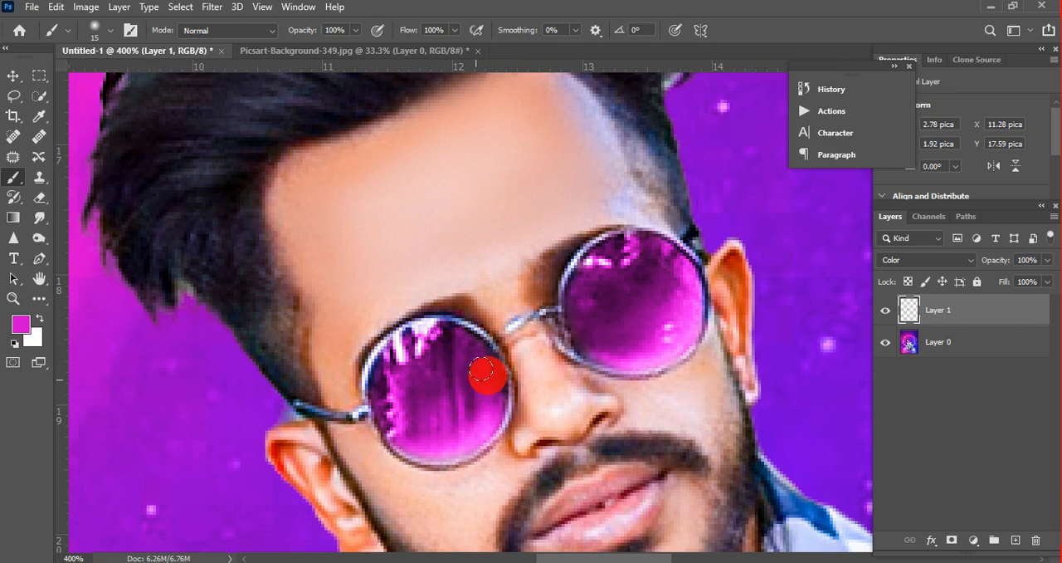
{"action": "left_click", "coordinate": [885, 309]}
{"action": "scroll", "coordinate": [552, 235], "scroll_direction": "down", "scroll_amount": 6}
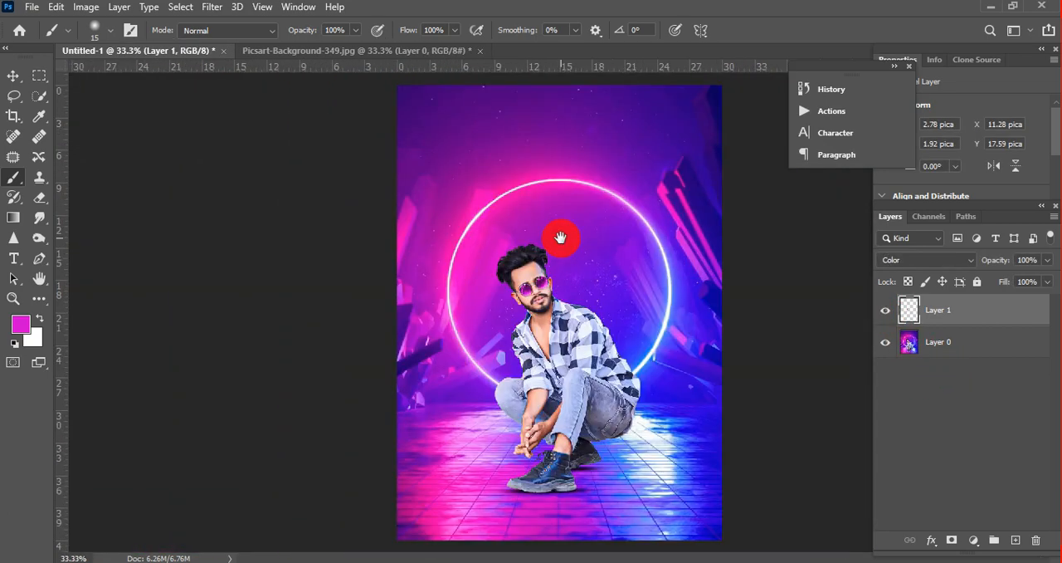
Step: Merge the lens tint in Layer 1 with Layer 0 into a single layer
{"action": "left_click", "coordinate": [14, 118]}
{"action": "left_click", "coordinate": [733, 216]}
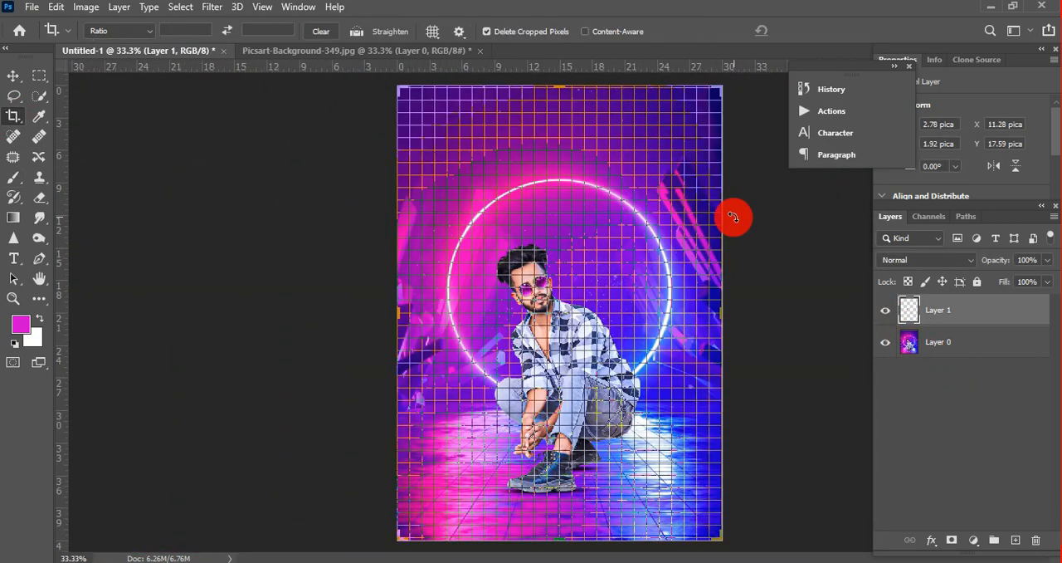
{"action": "left_click", "coordinate": [970, 347], "text": "ctrl"}
{"action": "right_click", "coordinate": [968, 347]}
{"action": "left_click", "coordinate": [848, 457]}
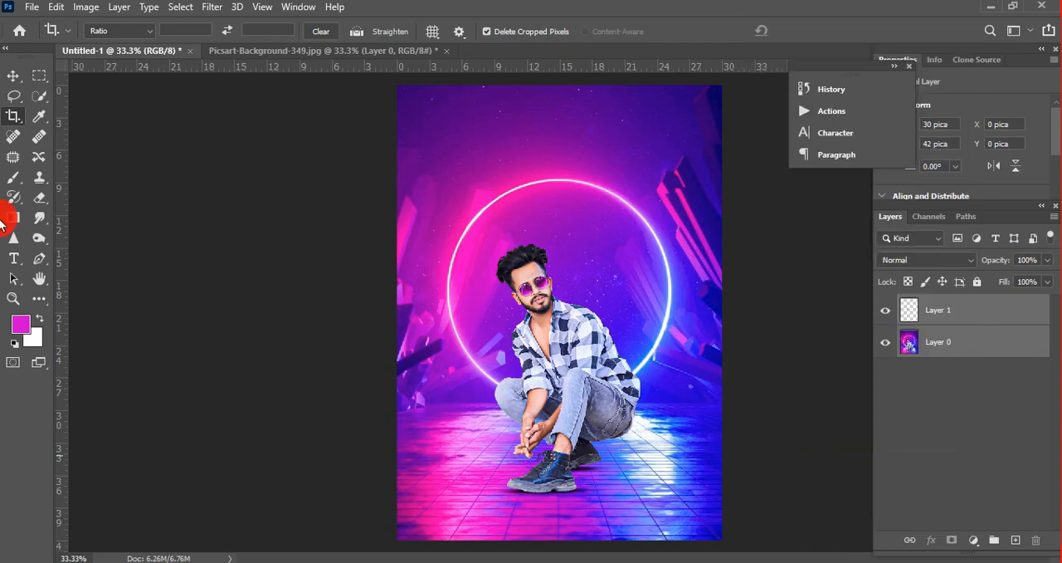
Step: Switch to the Burn tool
{"action": "left_click", "coordinate": [35, 238]}
{"action": "right_click", "coordinate": [36, 239]}
{"action": "left_click", "coordinate": [83, 258]}
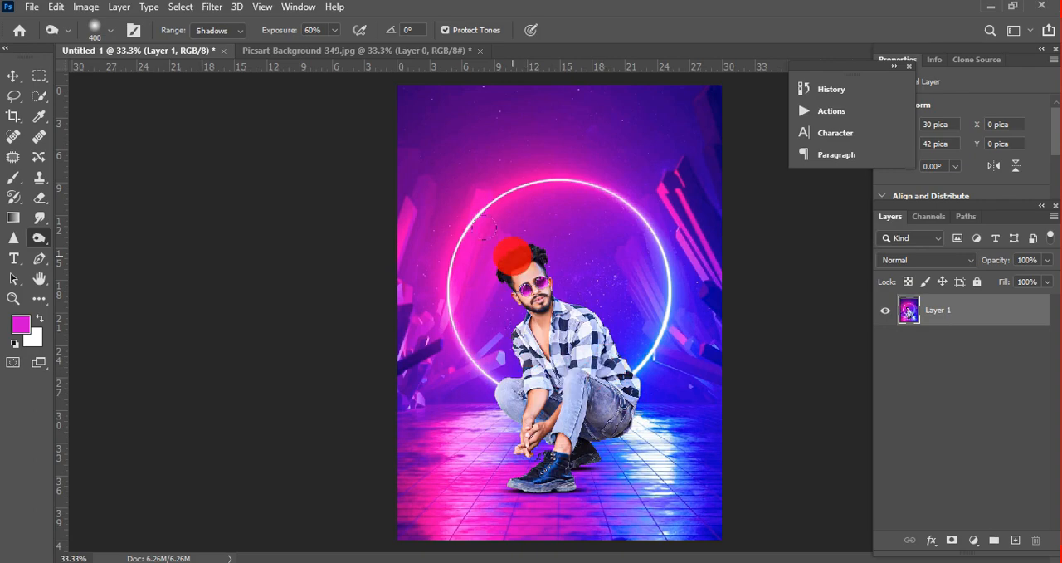
Step: Start a Camera Raw adjustment on the merged layer and set the vignetting to -42
{"action": "left_click", "coordinate": [212, 7]}
{"action": "left_click", "coordinate": [593, 276]}
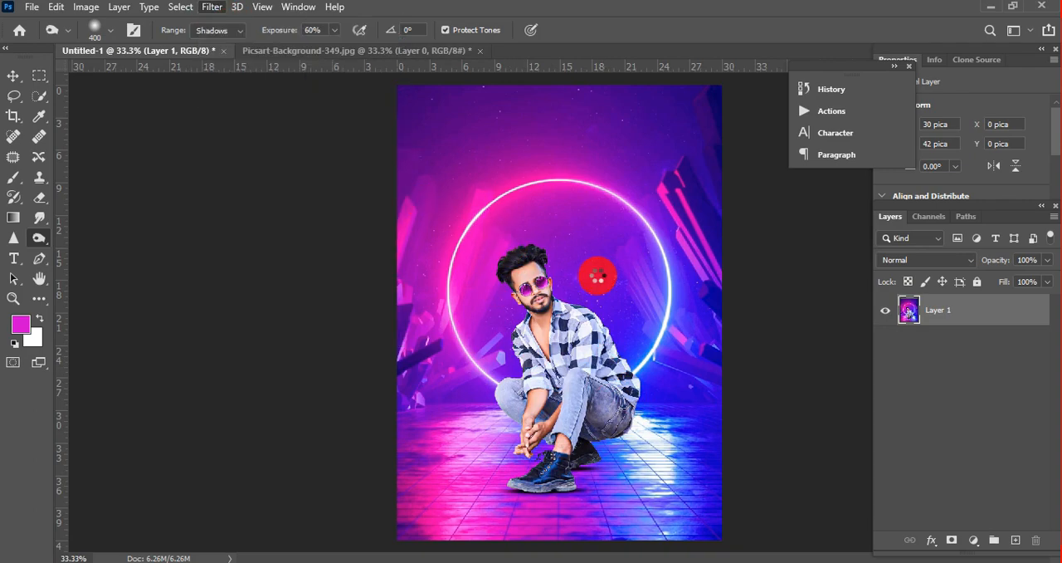
{"action": "key", "text": "ctrl+shift+a"}
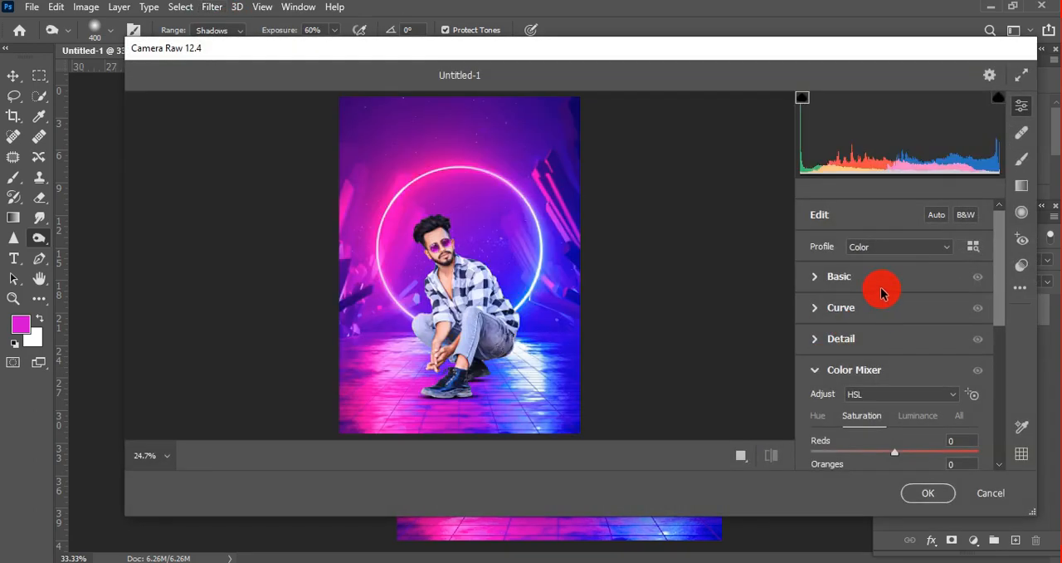
{"action": "left_click_drag", "start_coordinate": [1004, 267], "coordinate": [987, 398]}
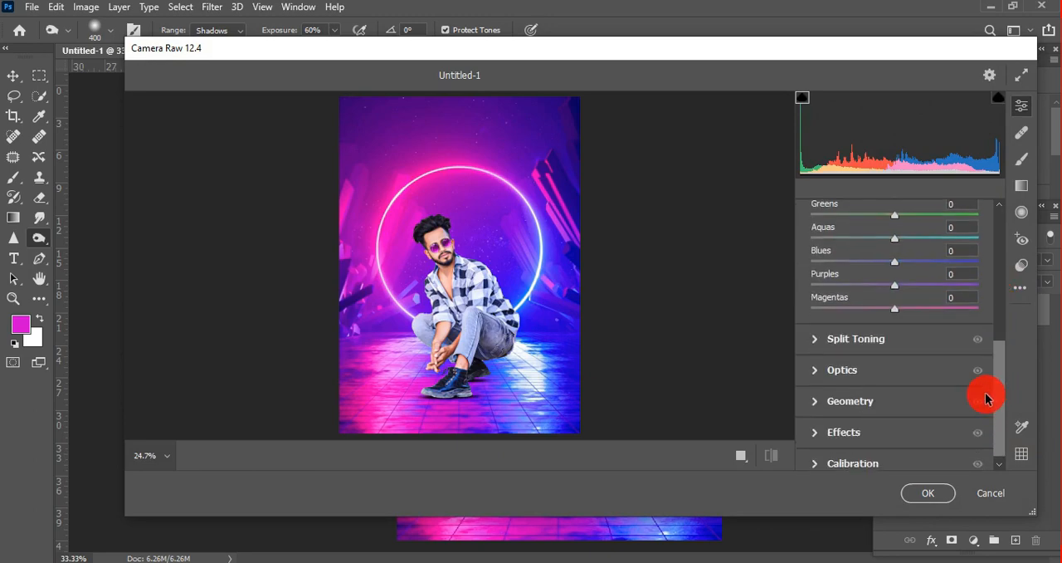
{"action": "left_click", "coordinate": [865, 433]}
{"action": "left_click_drag", "start_coordinate": [895, 424], "coordinate": [860, 424]}
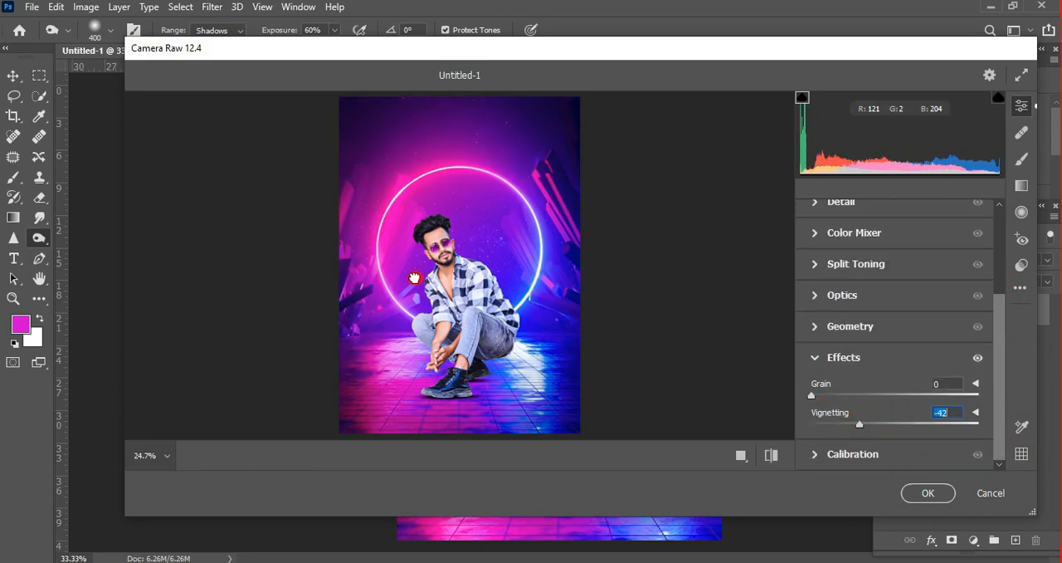
Step: Set the sharpening to 16 and the grain to 7, and apply the Camera Raw adjustments
{"action": "left_click", "coordinate": [414, 277]}
{"action": "left_click", "coordinate": [844, 206]}
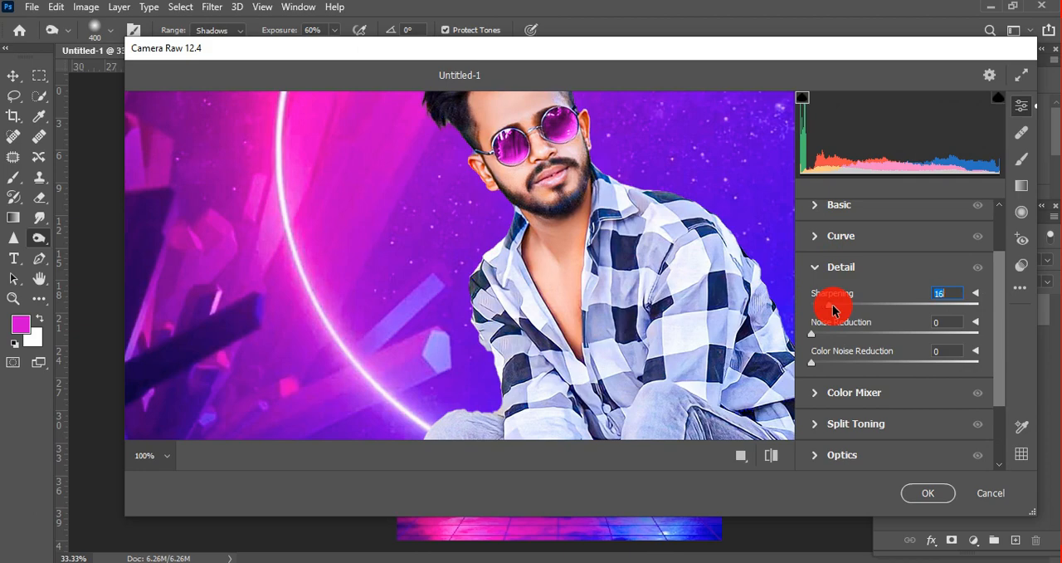
{"action": "scroll", "coordinate": [843, 349], "scroll_direction": "down", "scroll_amount": 2}
{"action": "left_click", "coordinate": [846, 423]}
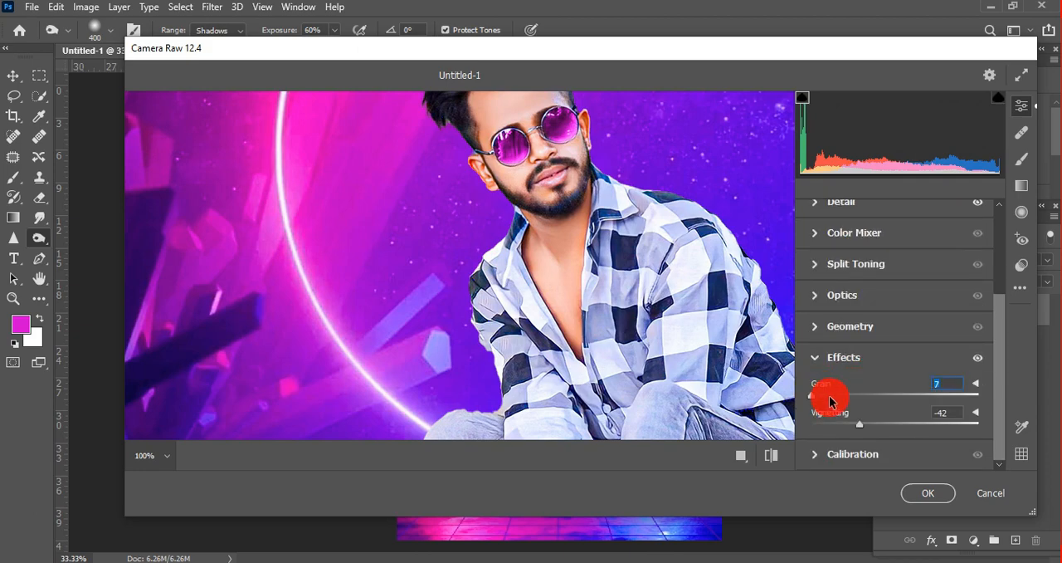
{"action": "key", "text": "ctrl+0"}
{"action": "left_click", "coordinate": [927, 492]}
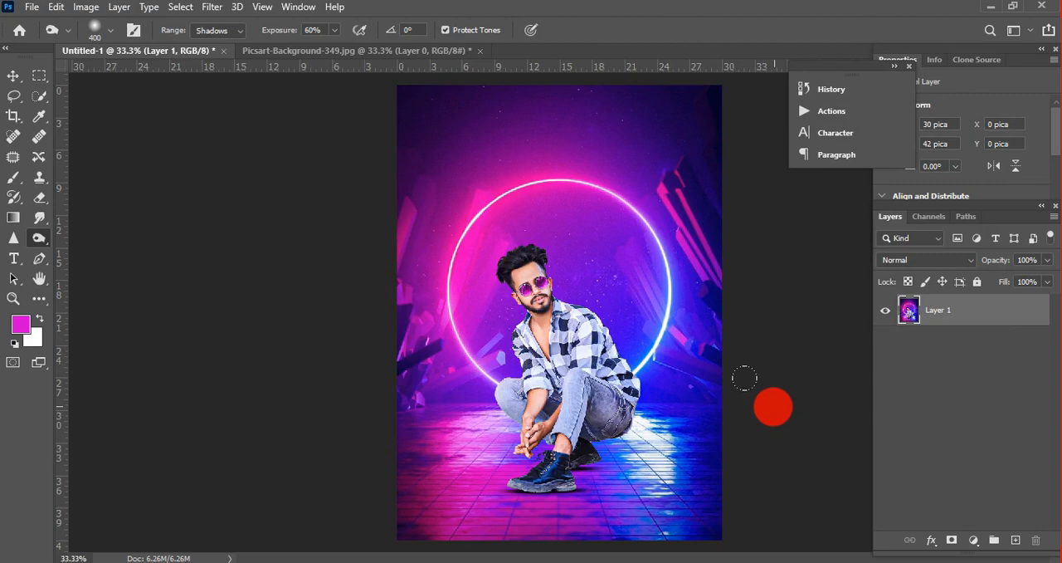
{"action": "left_click", "coordinate": [536, 252], "text": "ctrl"}
{"action": "left_click", "coordinate": [536, 248], "text": "ctrl"}
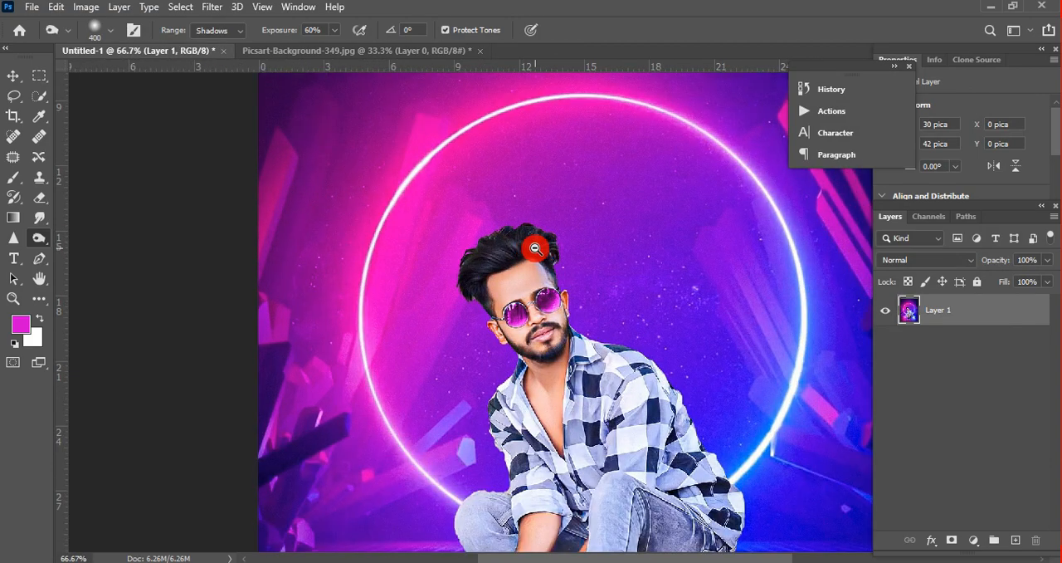
{"action": "left_click", "coordinate": [535, 248], "text": "alt"}
{"action": "left_click", "coordinate": [536, 248], "text": "alt"}
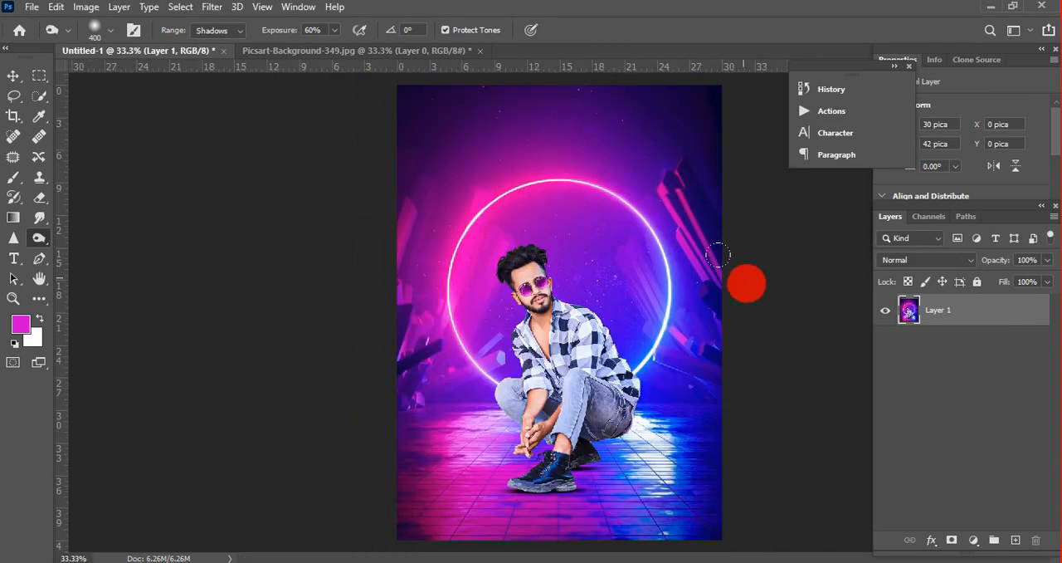